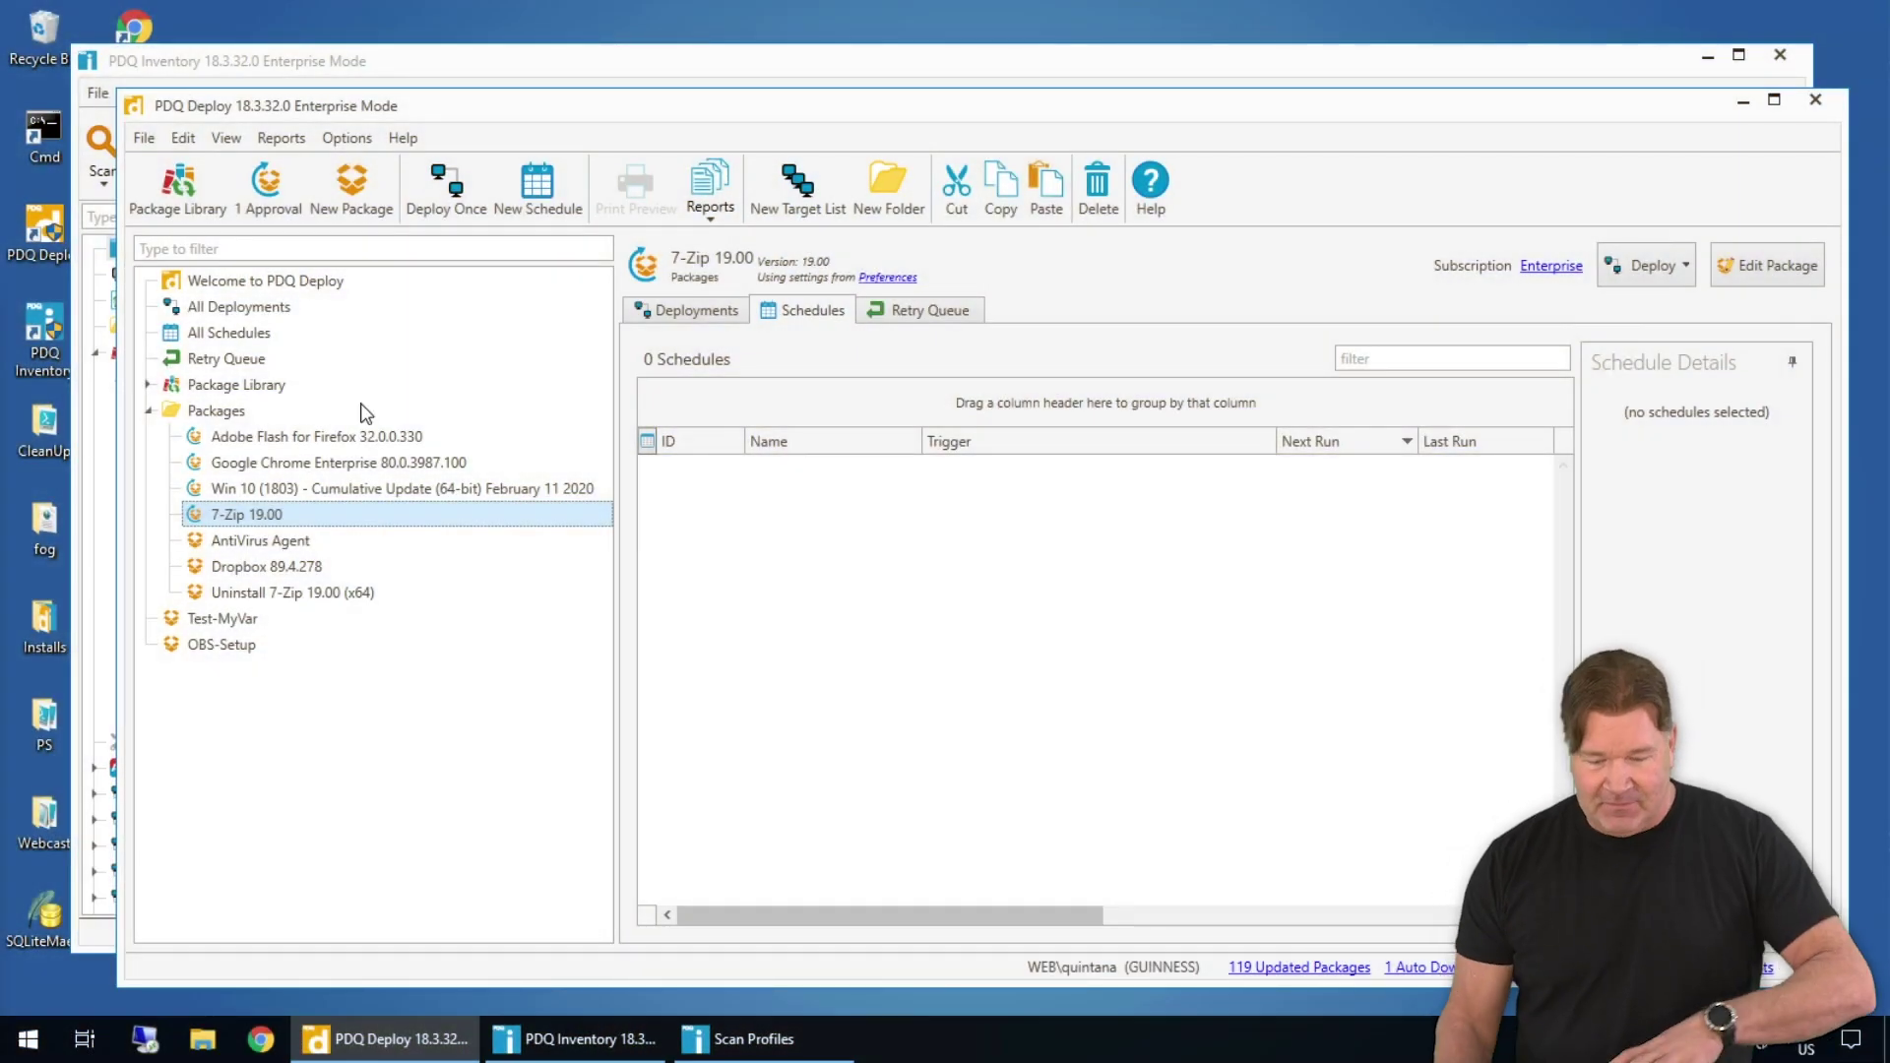
# Download Mozilla Firefox (64-bit) 73.0 from the Package Library after clearing the old search
pyautogui.click(253, 381)
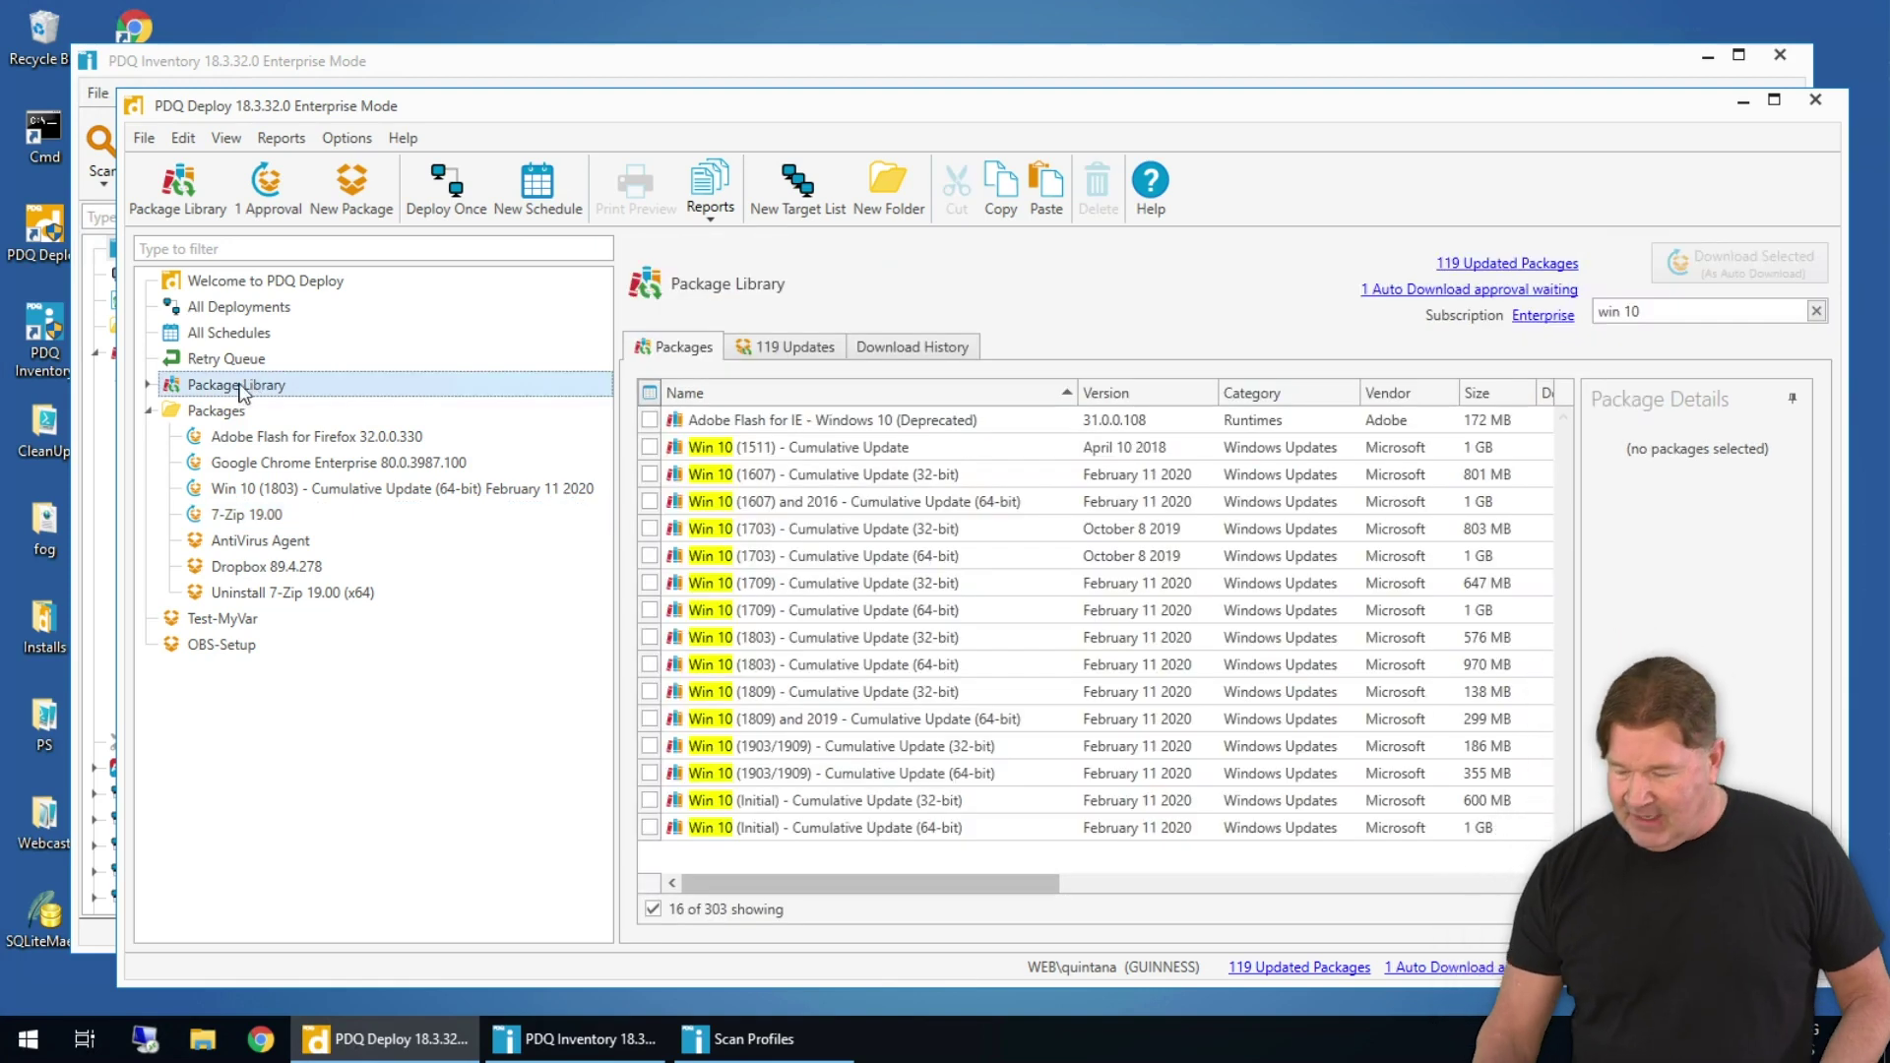
pyautogui.click(1819, 314)
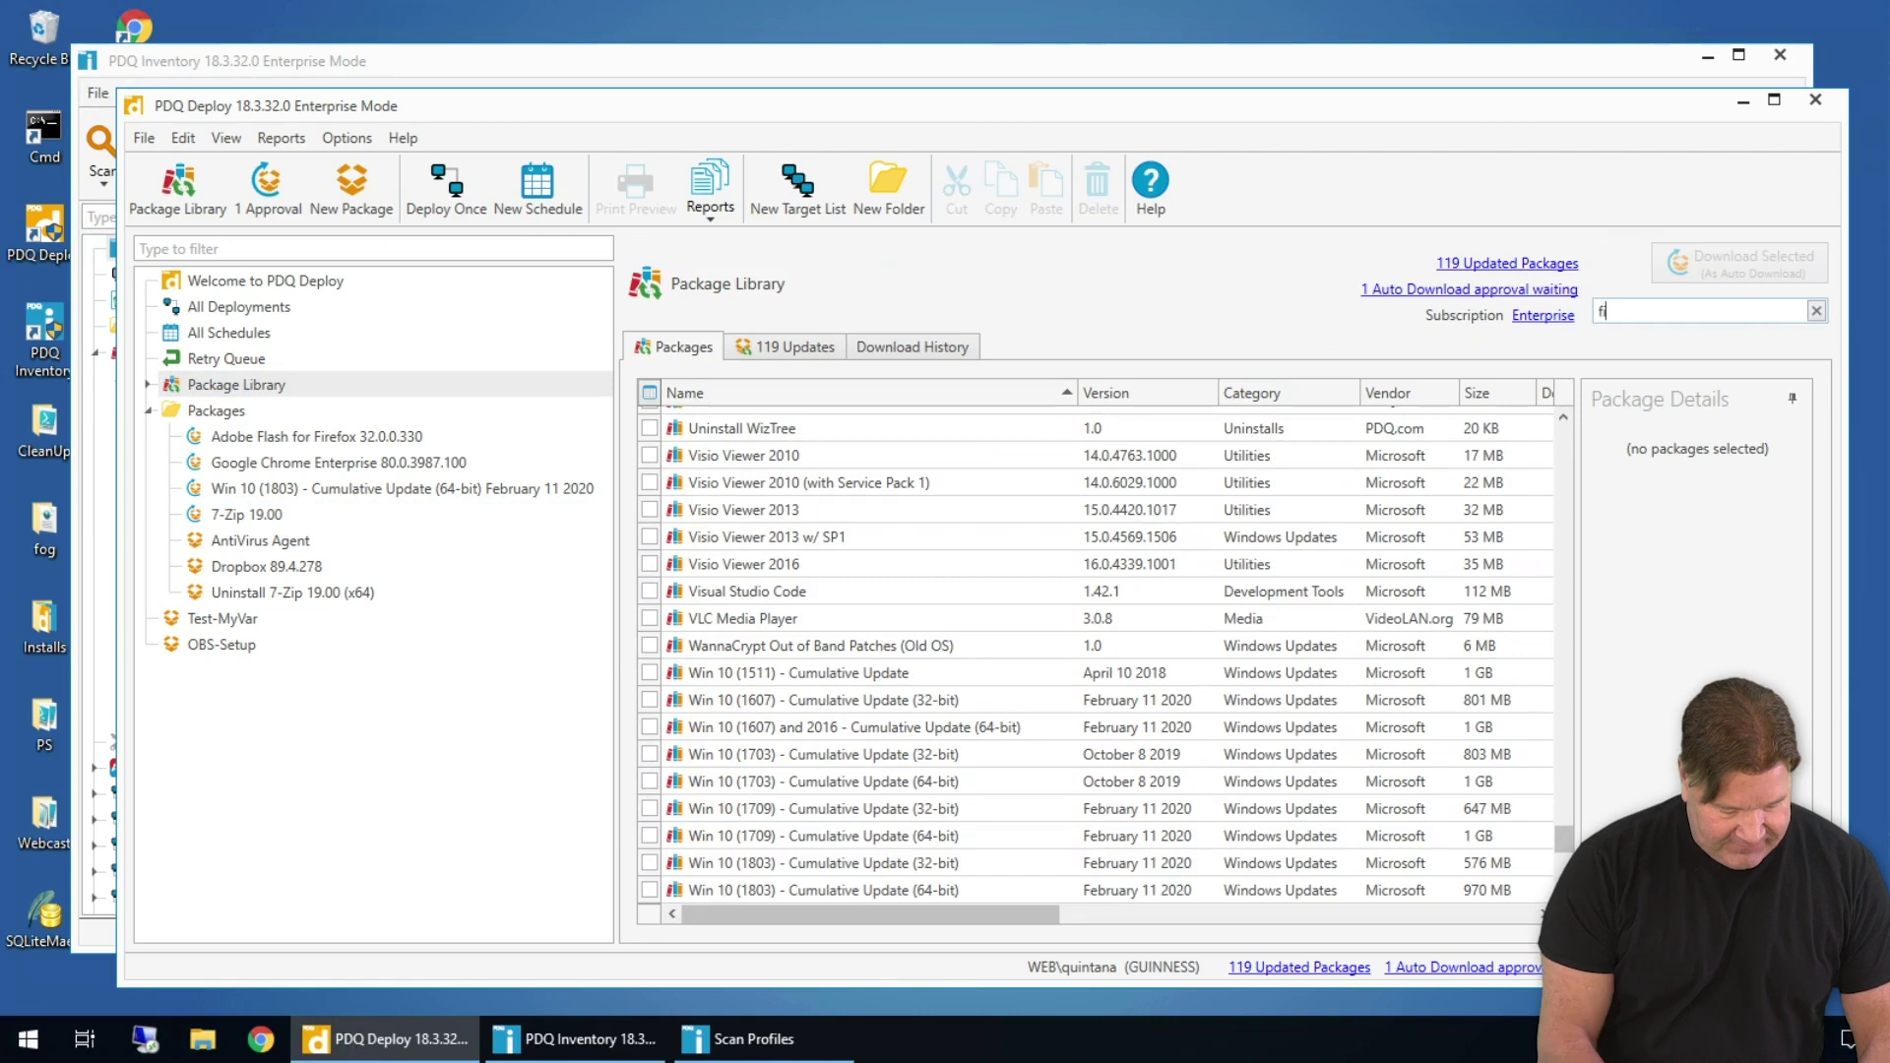
pyautogui.write('firefox')
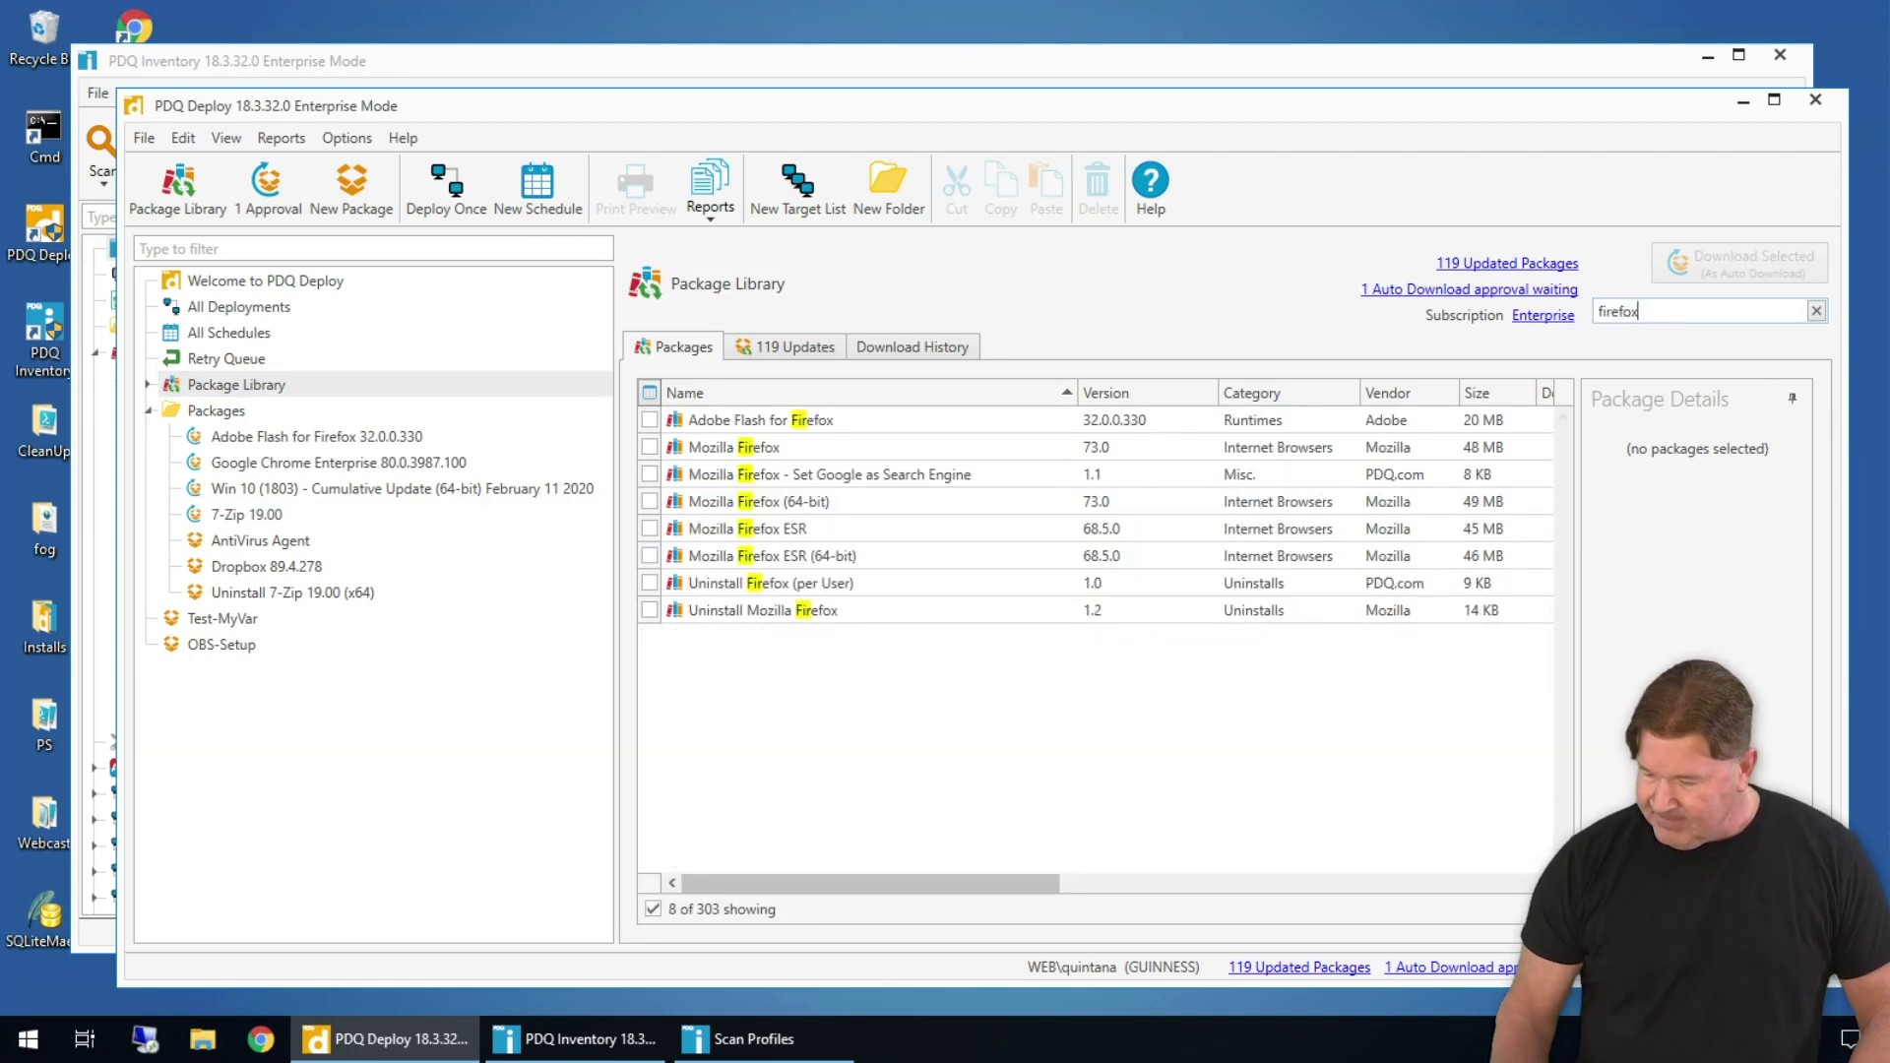
pyautogui.click(647, 508)
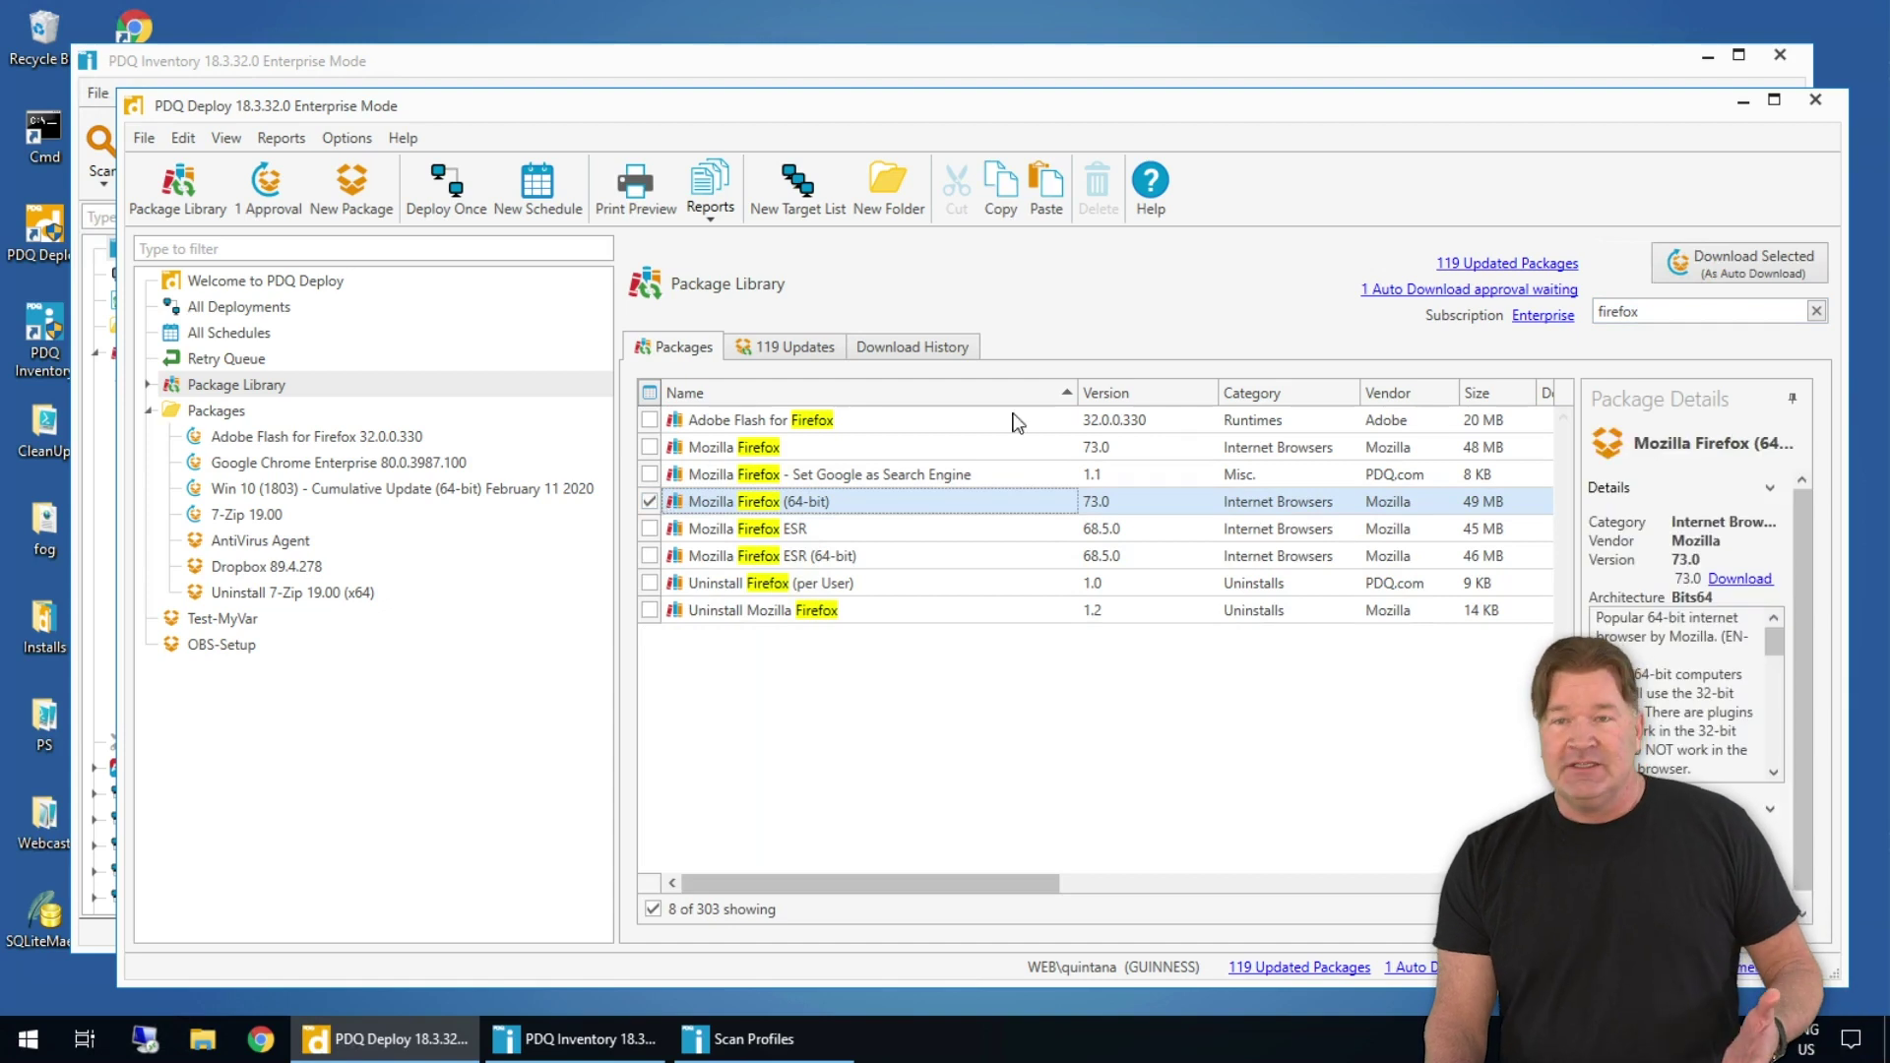
pyautogui.click(1736, 264)
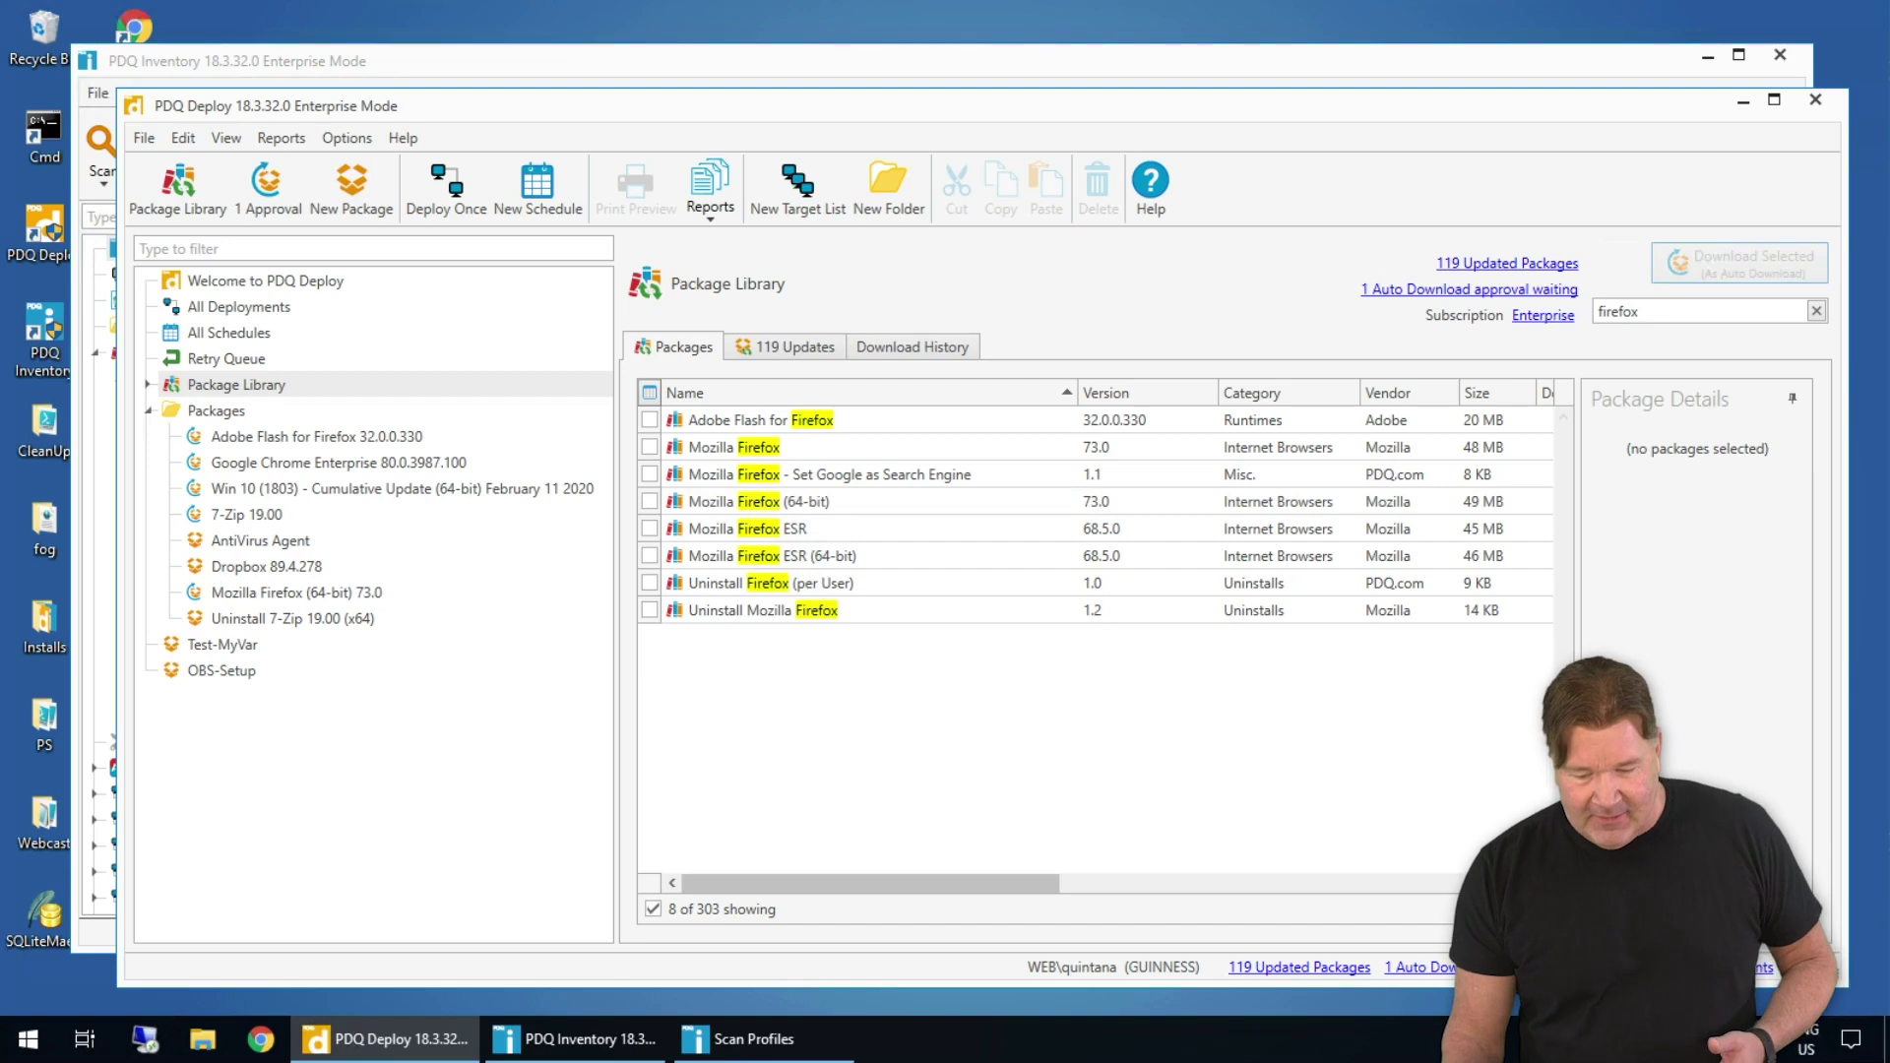
pyautogui.click(347, 139)
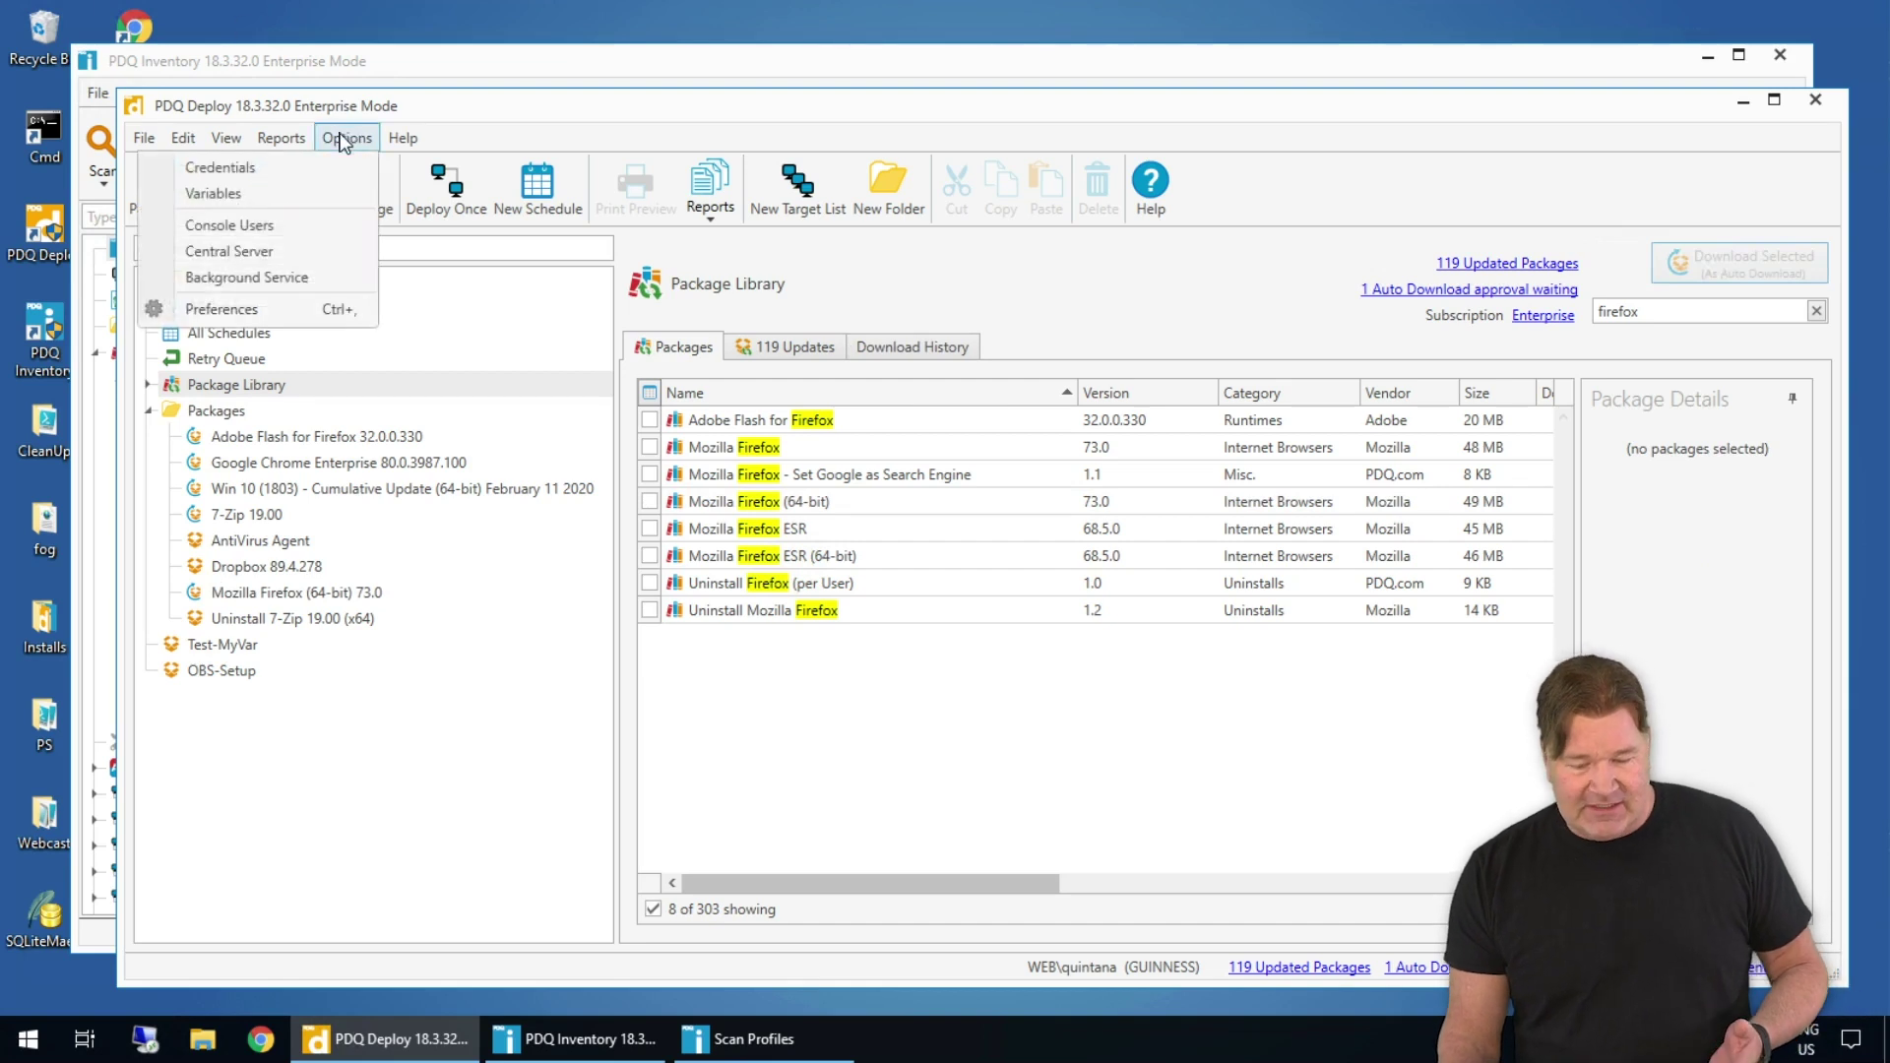
pyautogui.click(284, 307)
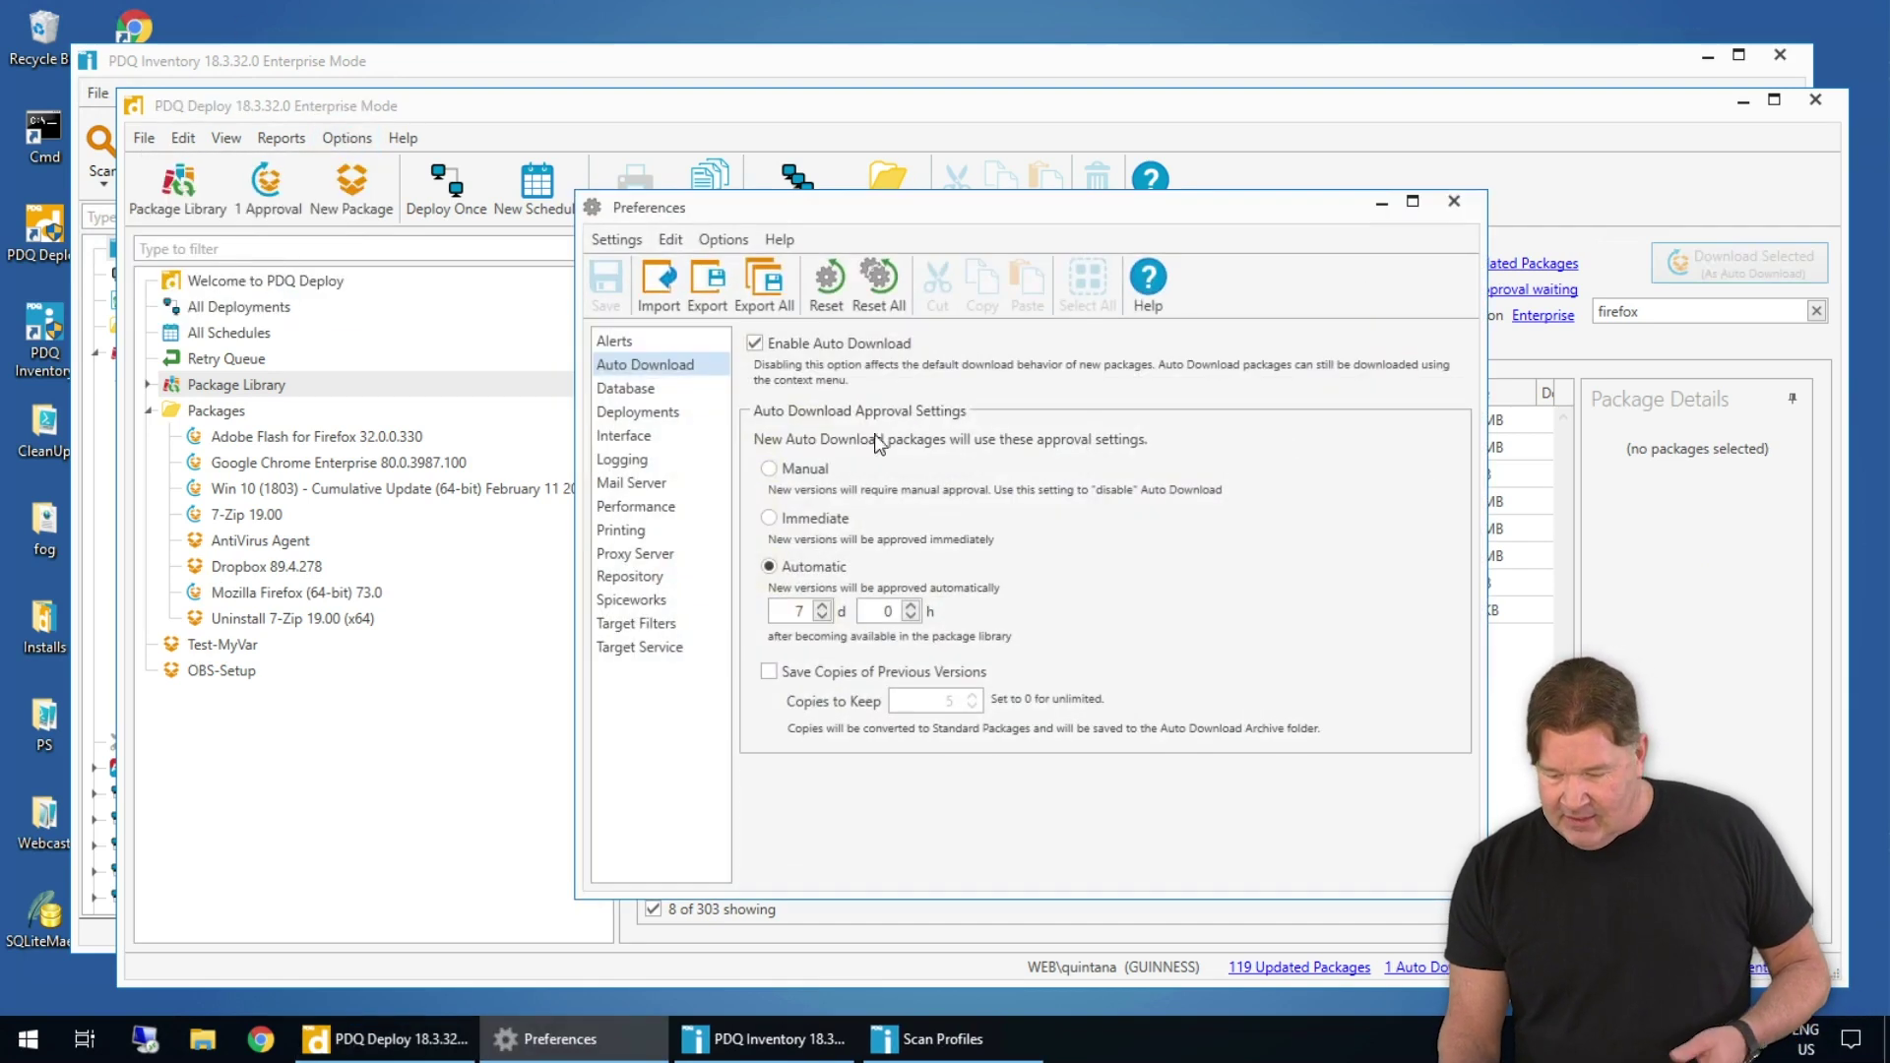
pyautogui.click(1454, 203)
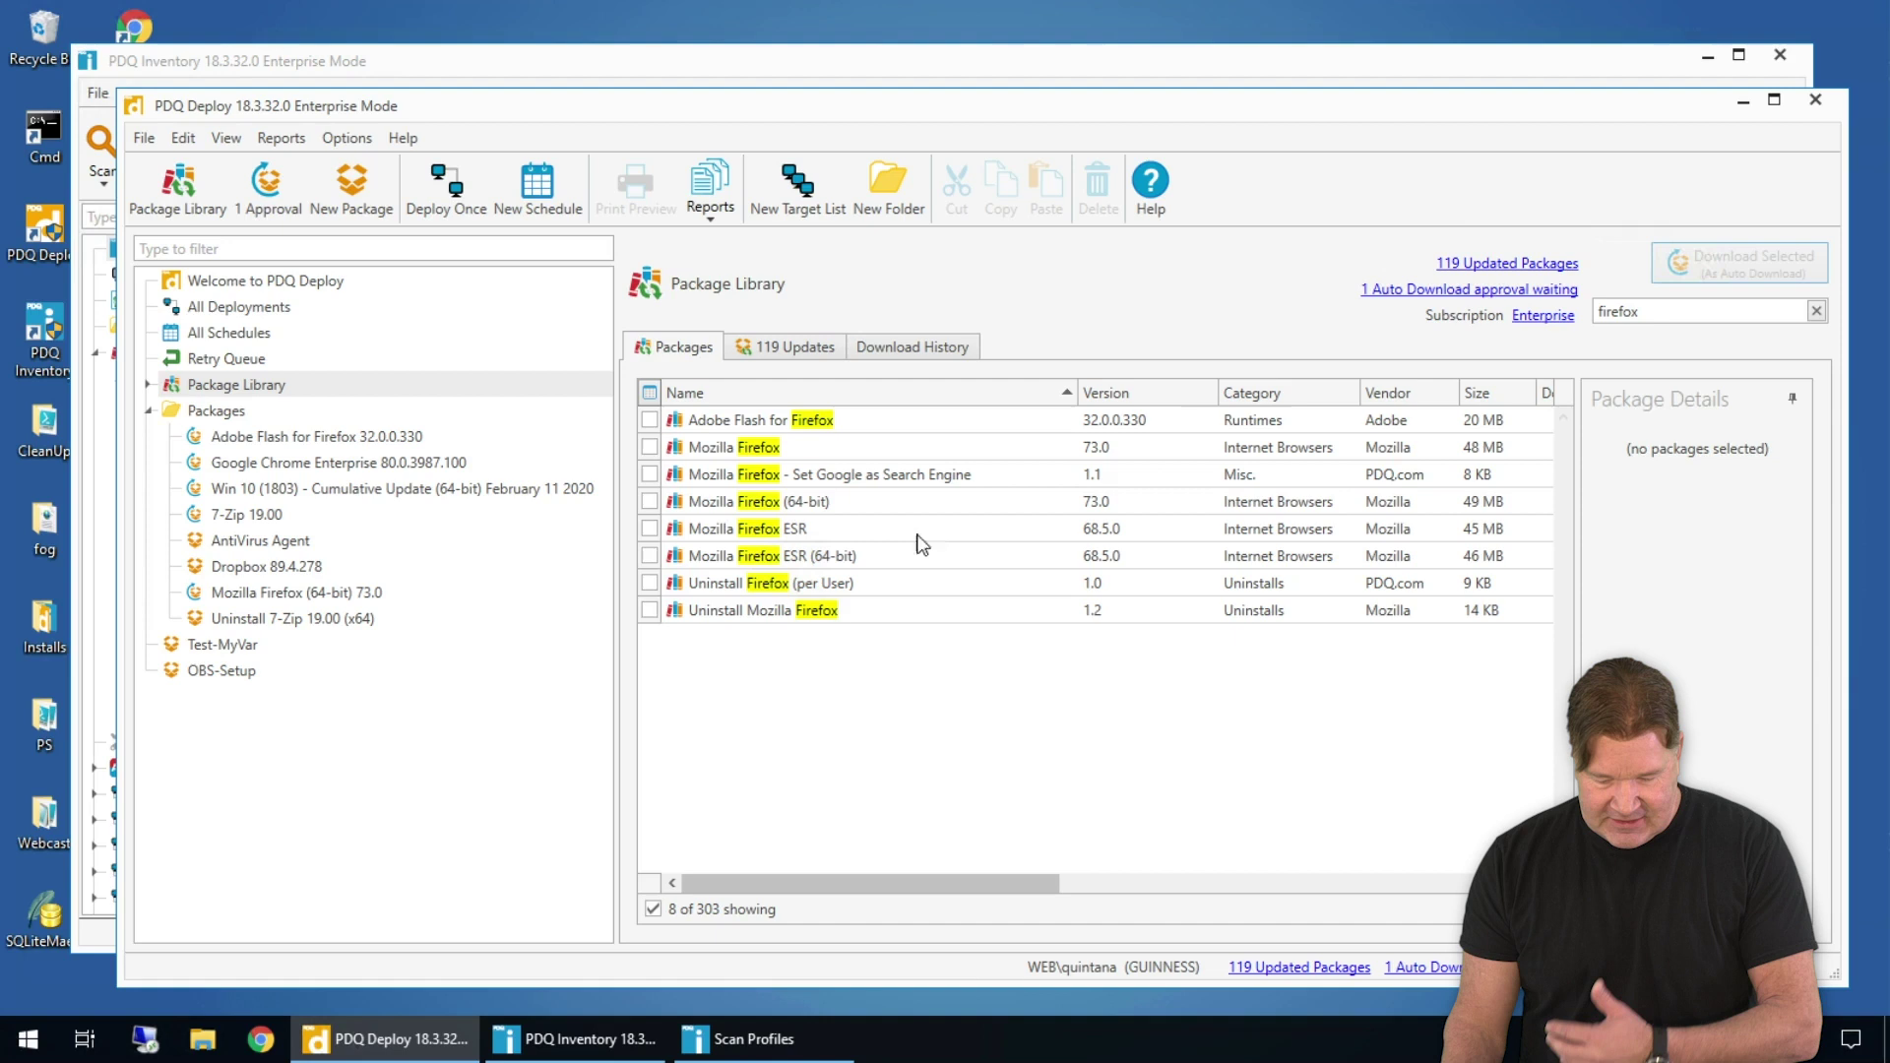
# Select the Mozilla Firefox (64-bit) 73.0 package, then bring PDQ Inventory forward
pyautogui.click(303, 594)
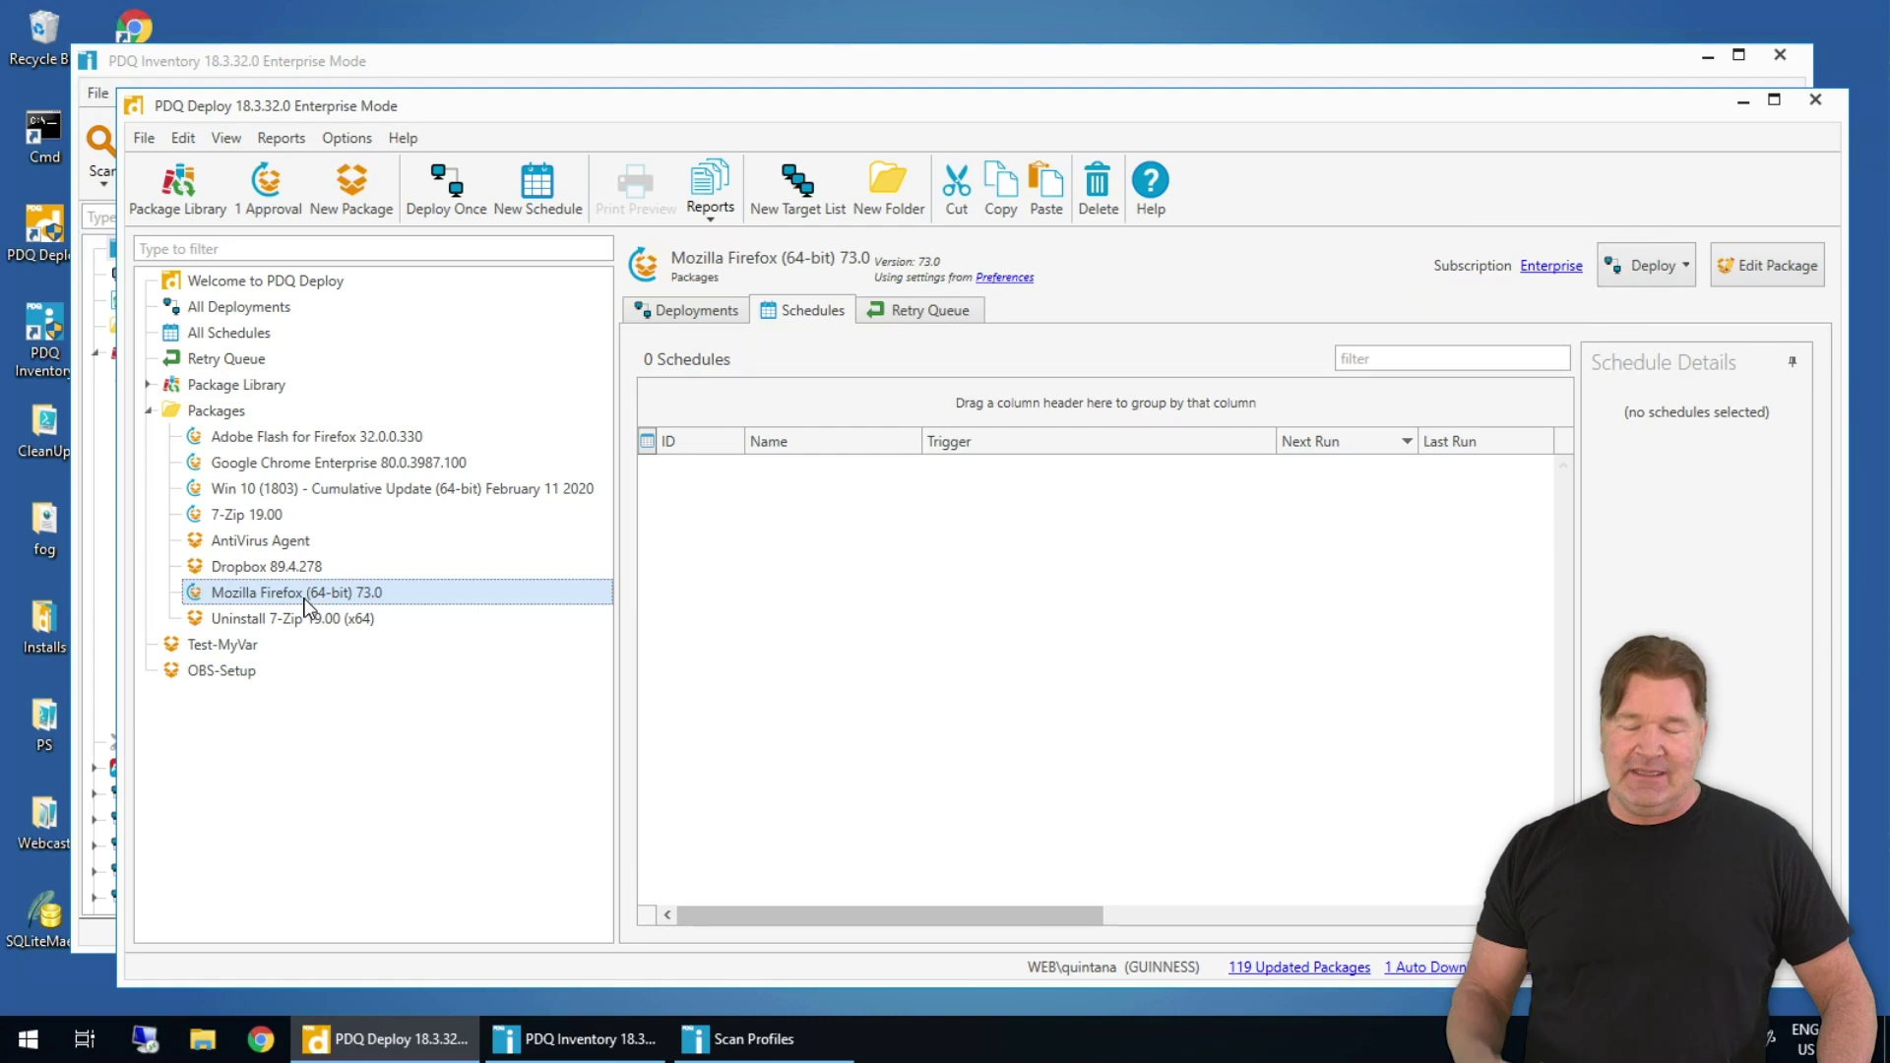
pyautogui.click(448, 70)
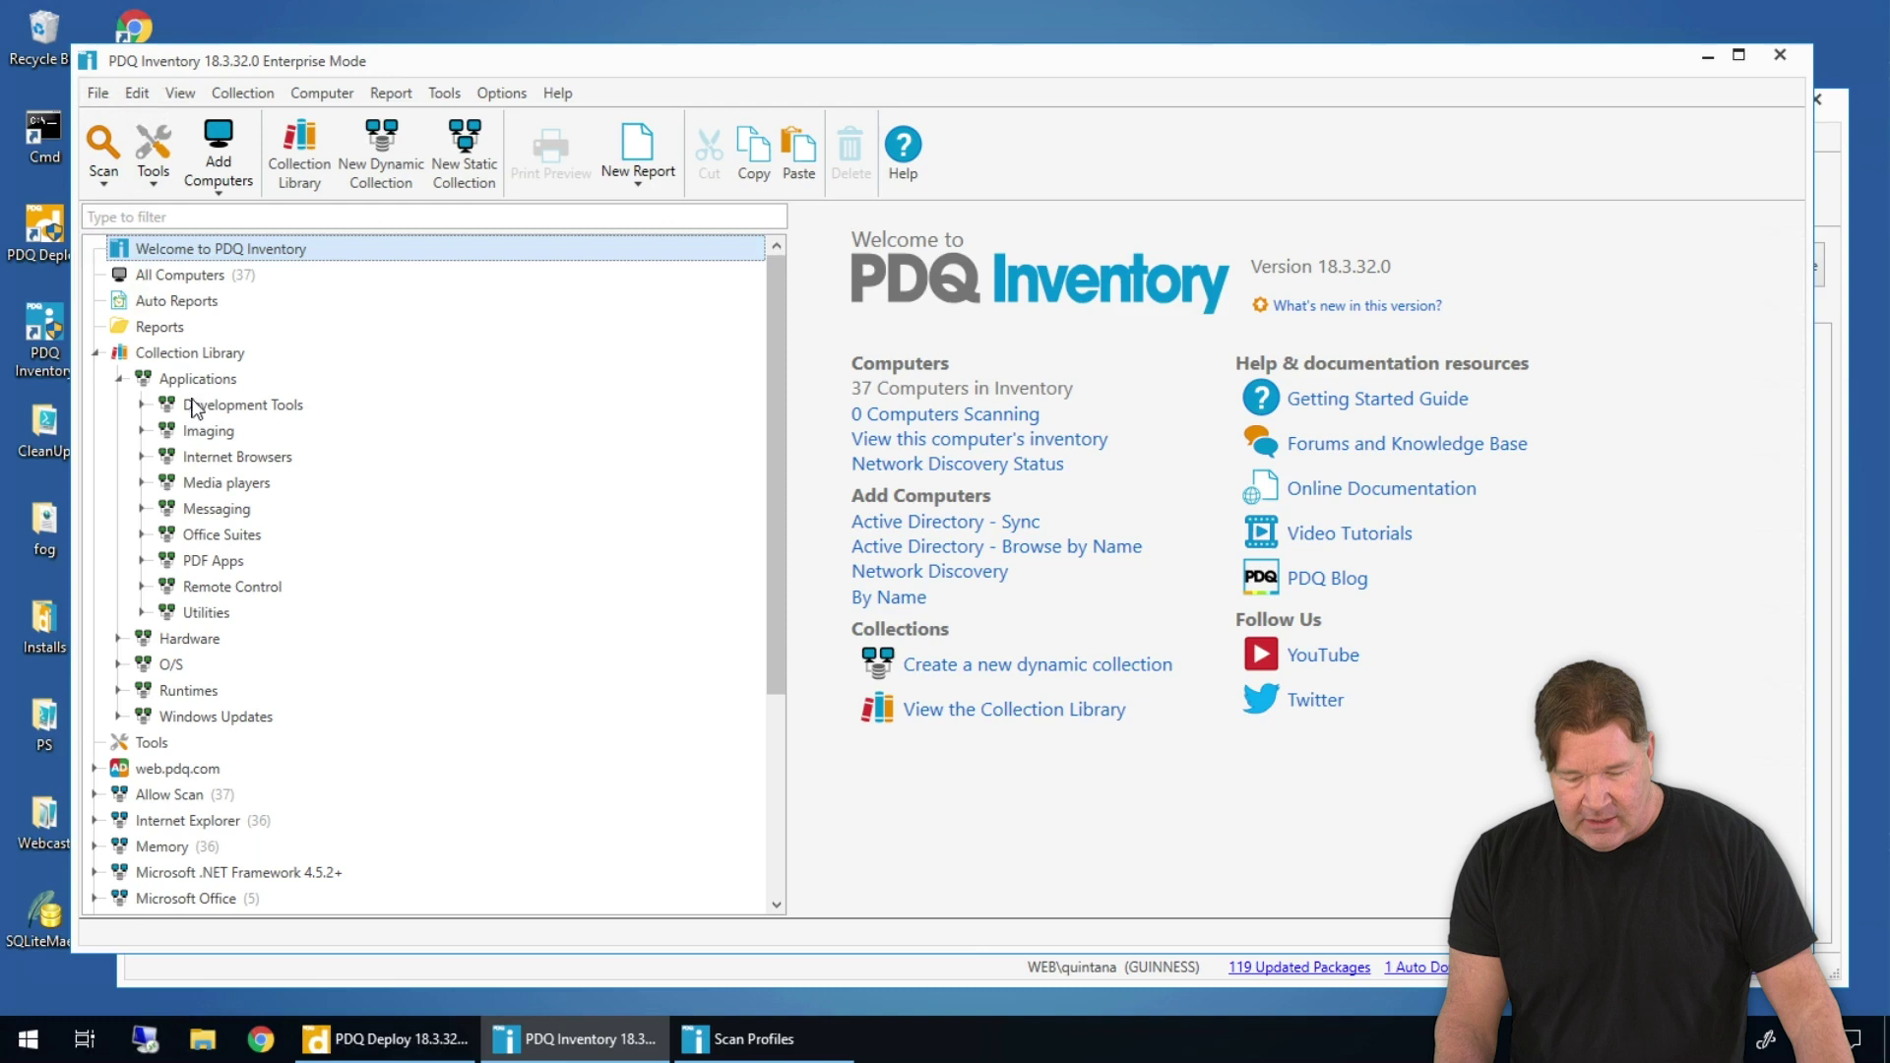
# Review the 23 computers in Internet Browsers > Mozilla Firefox 64-bit (Old), then return to Deploy
pyautogui.click(142, 458)
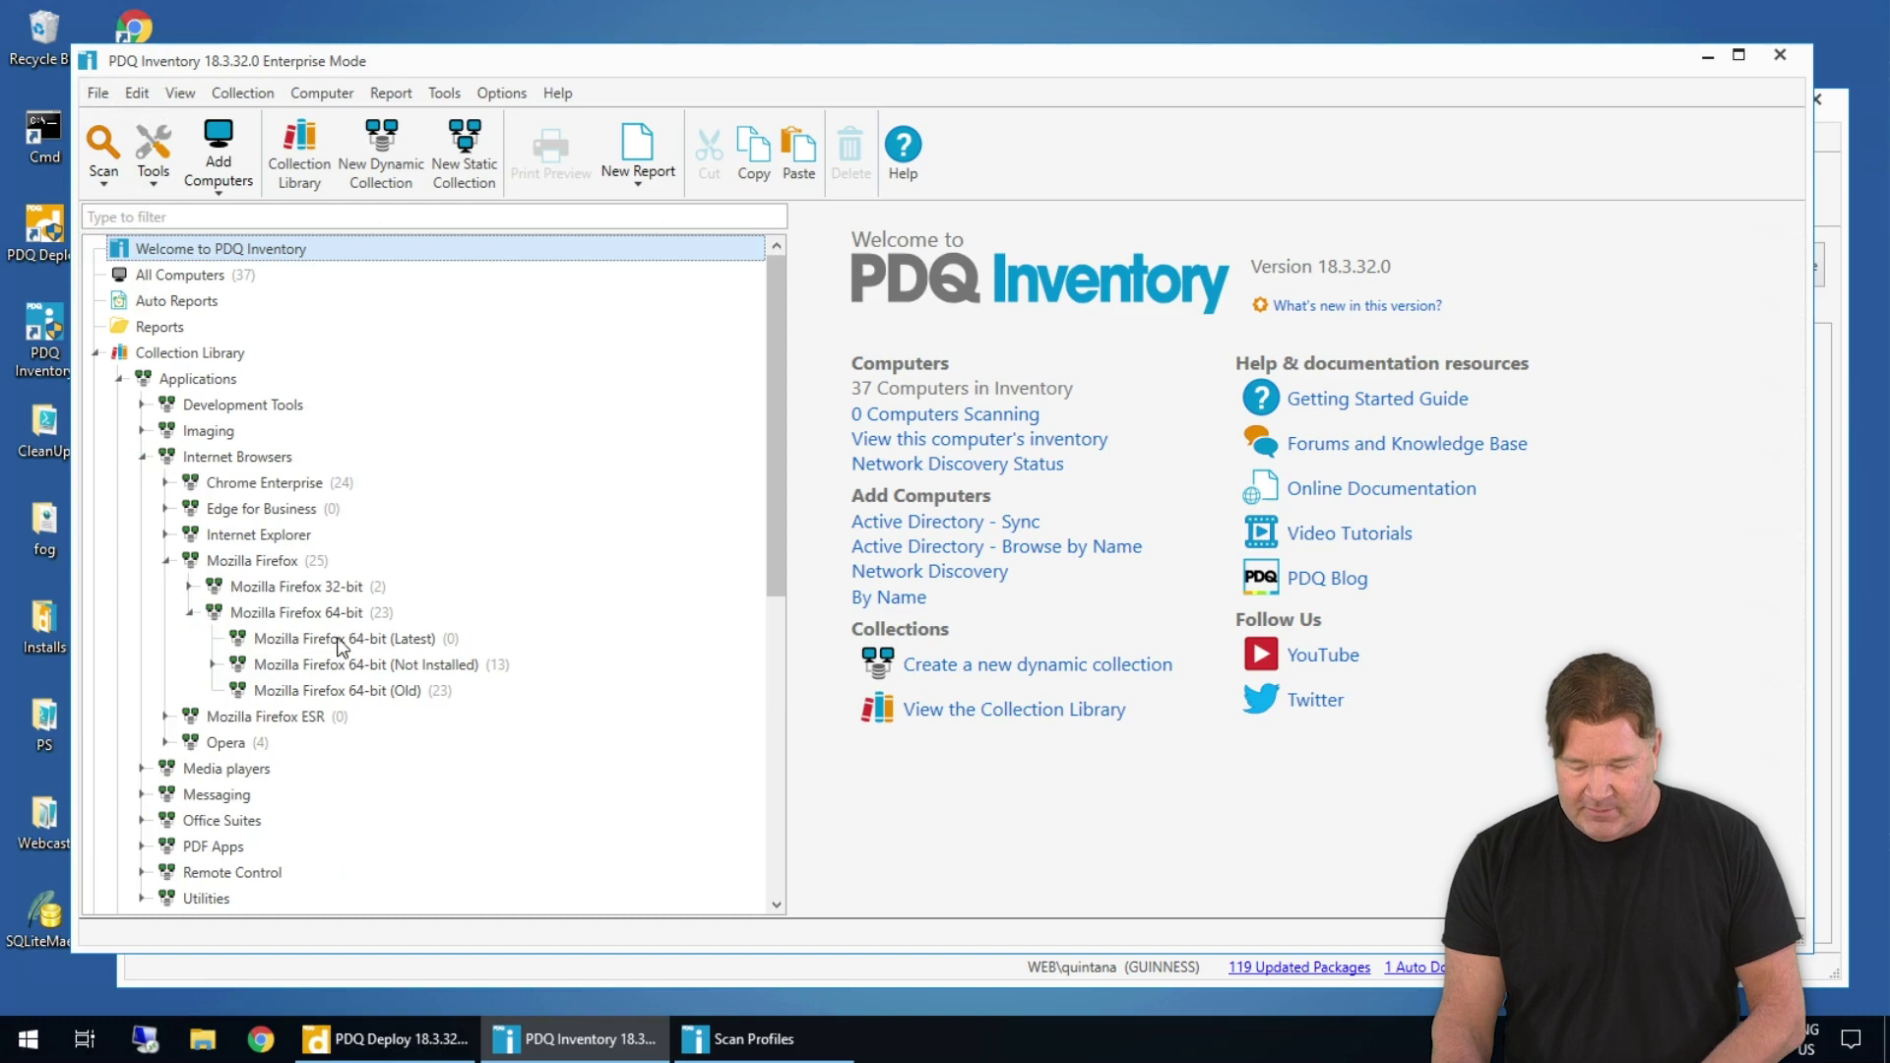
pyautogui.click(396, 693)
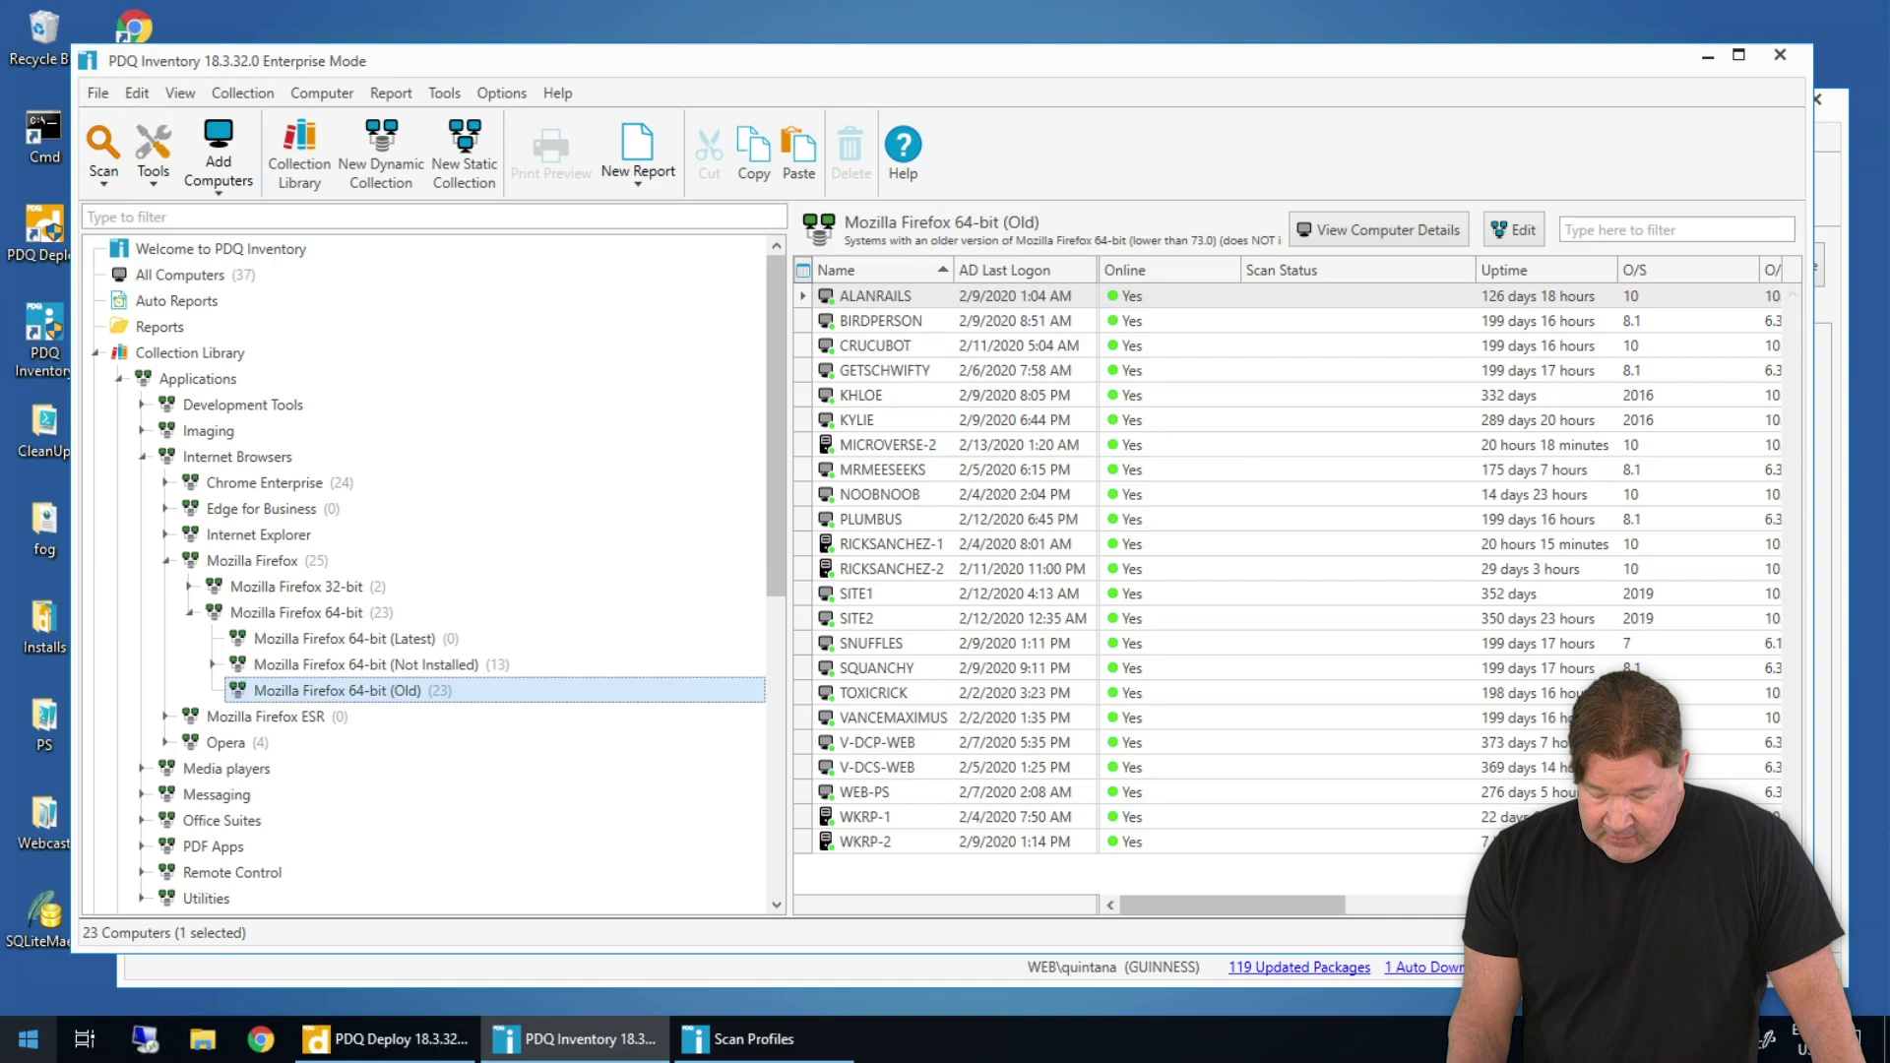
pyautogui.click(339, 1043)
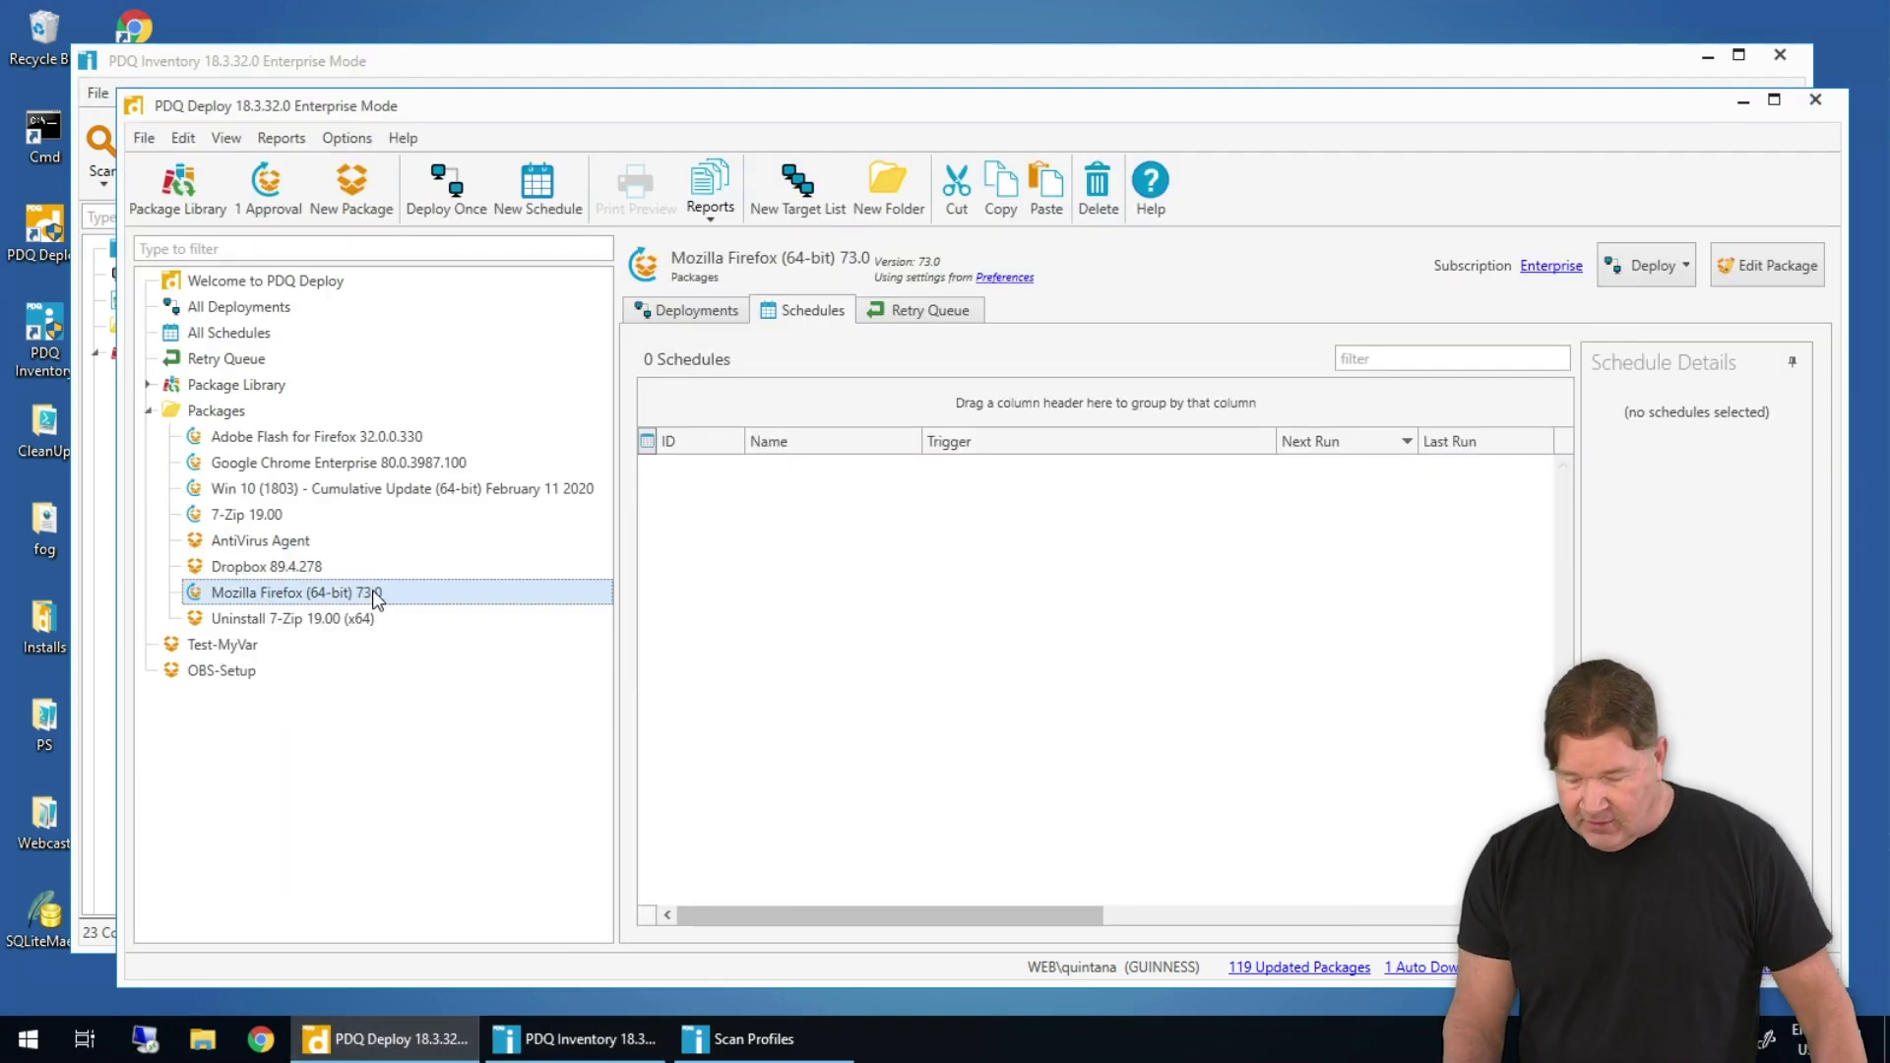
# Create a new schedule for the Firefox 73.0 package named 'Firefox - 64'
pyautogui.click(1676, 266)
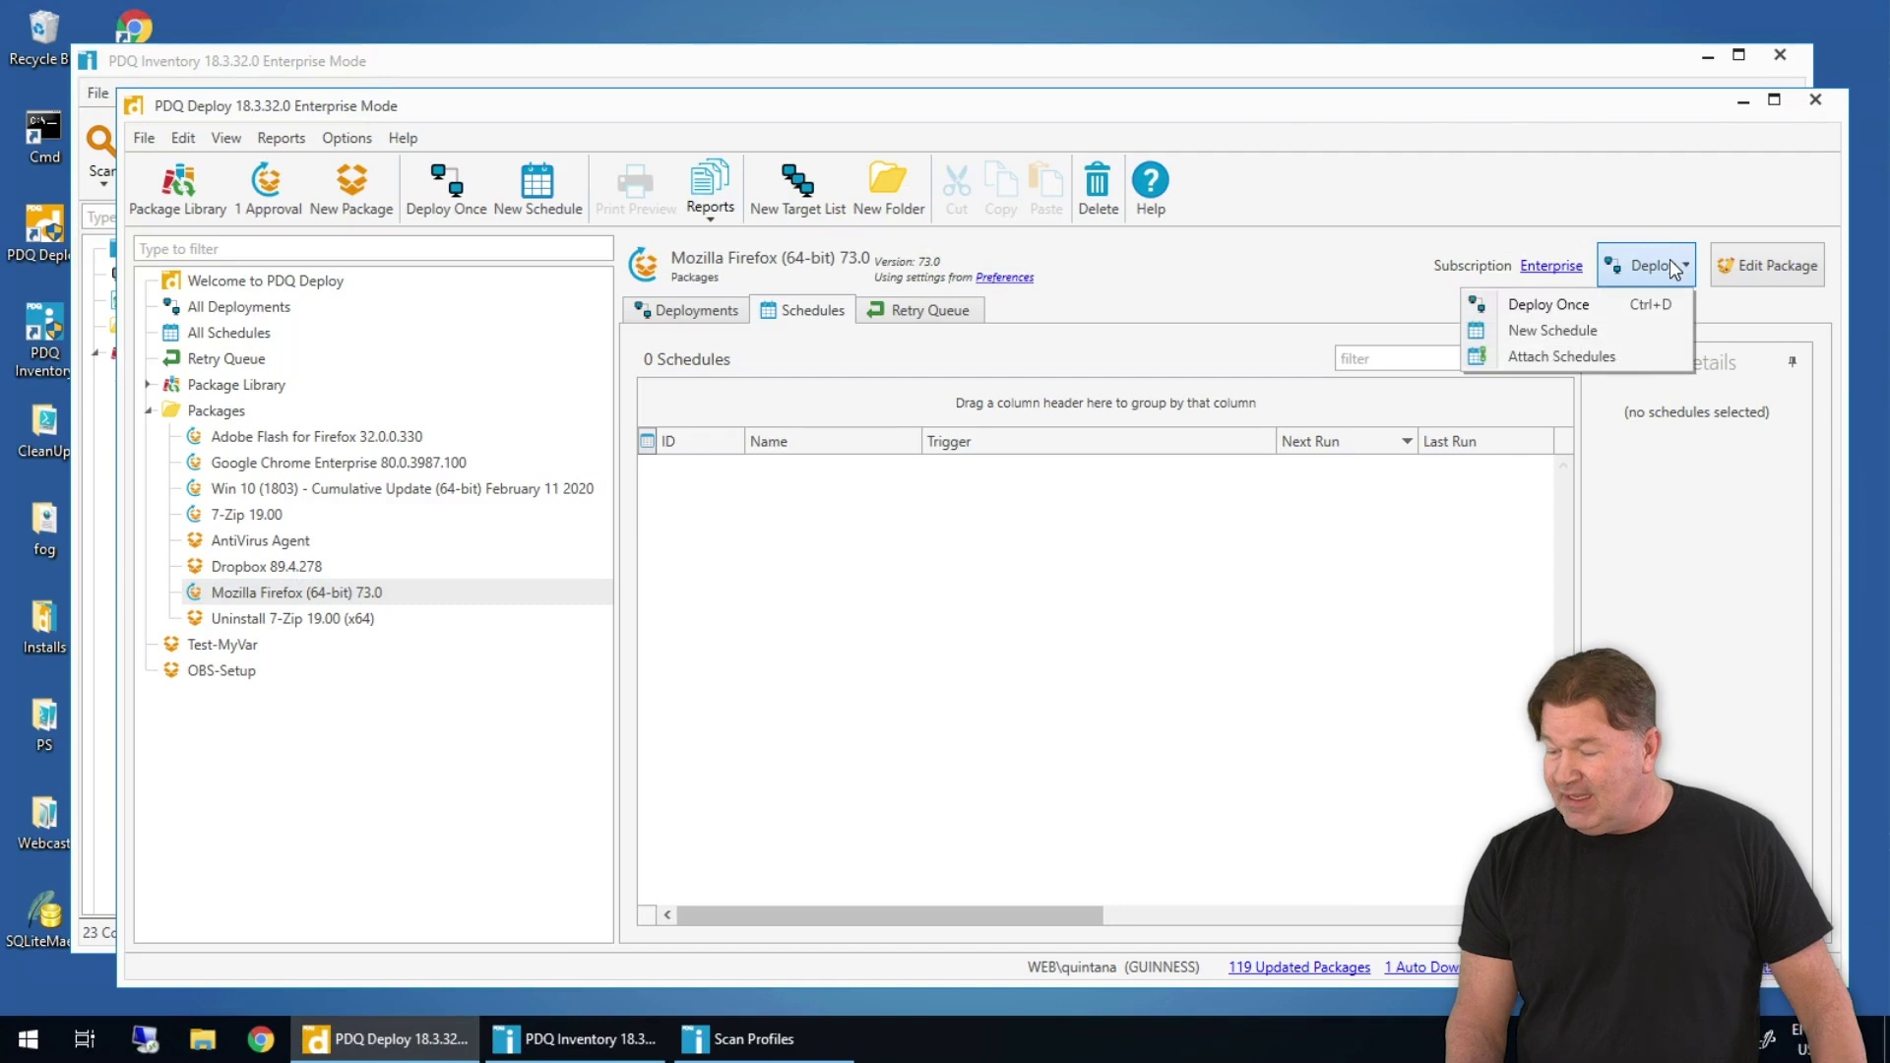
pyautogui.click(1570, 331)
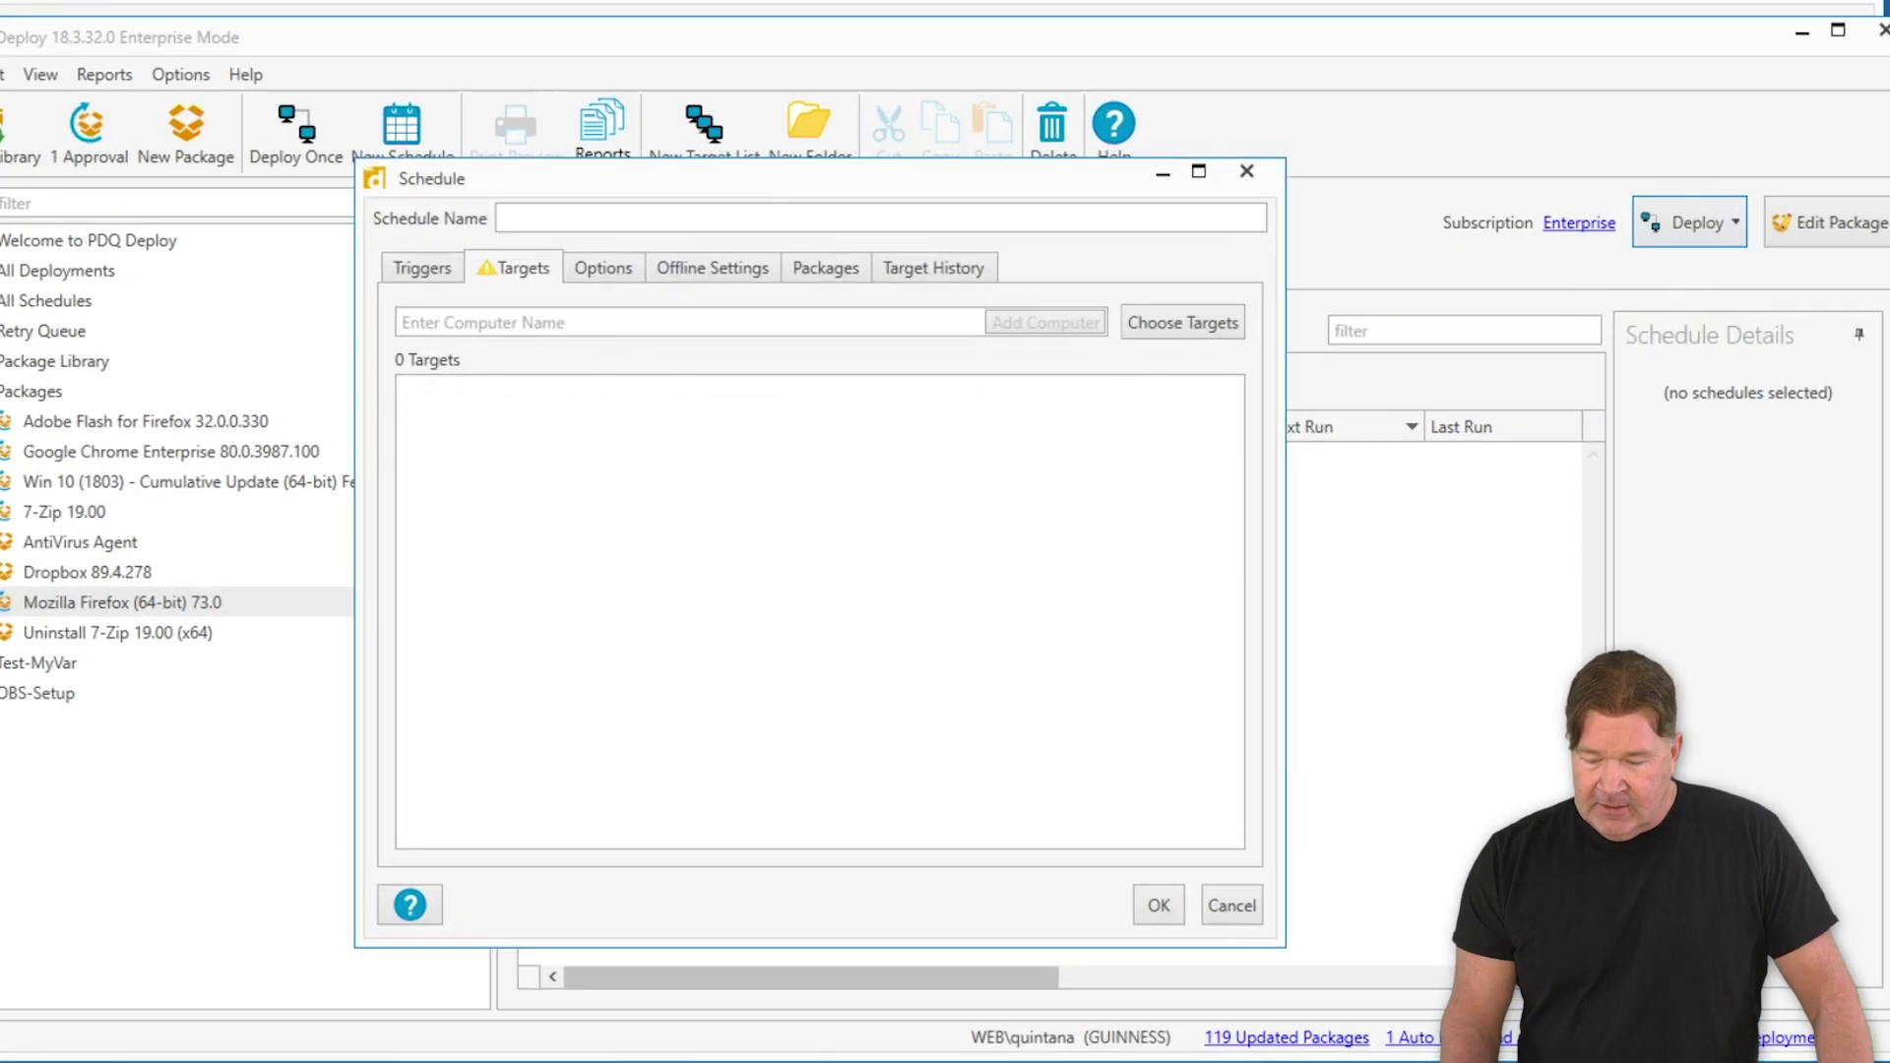
pyautogui.write('Fi')
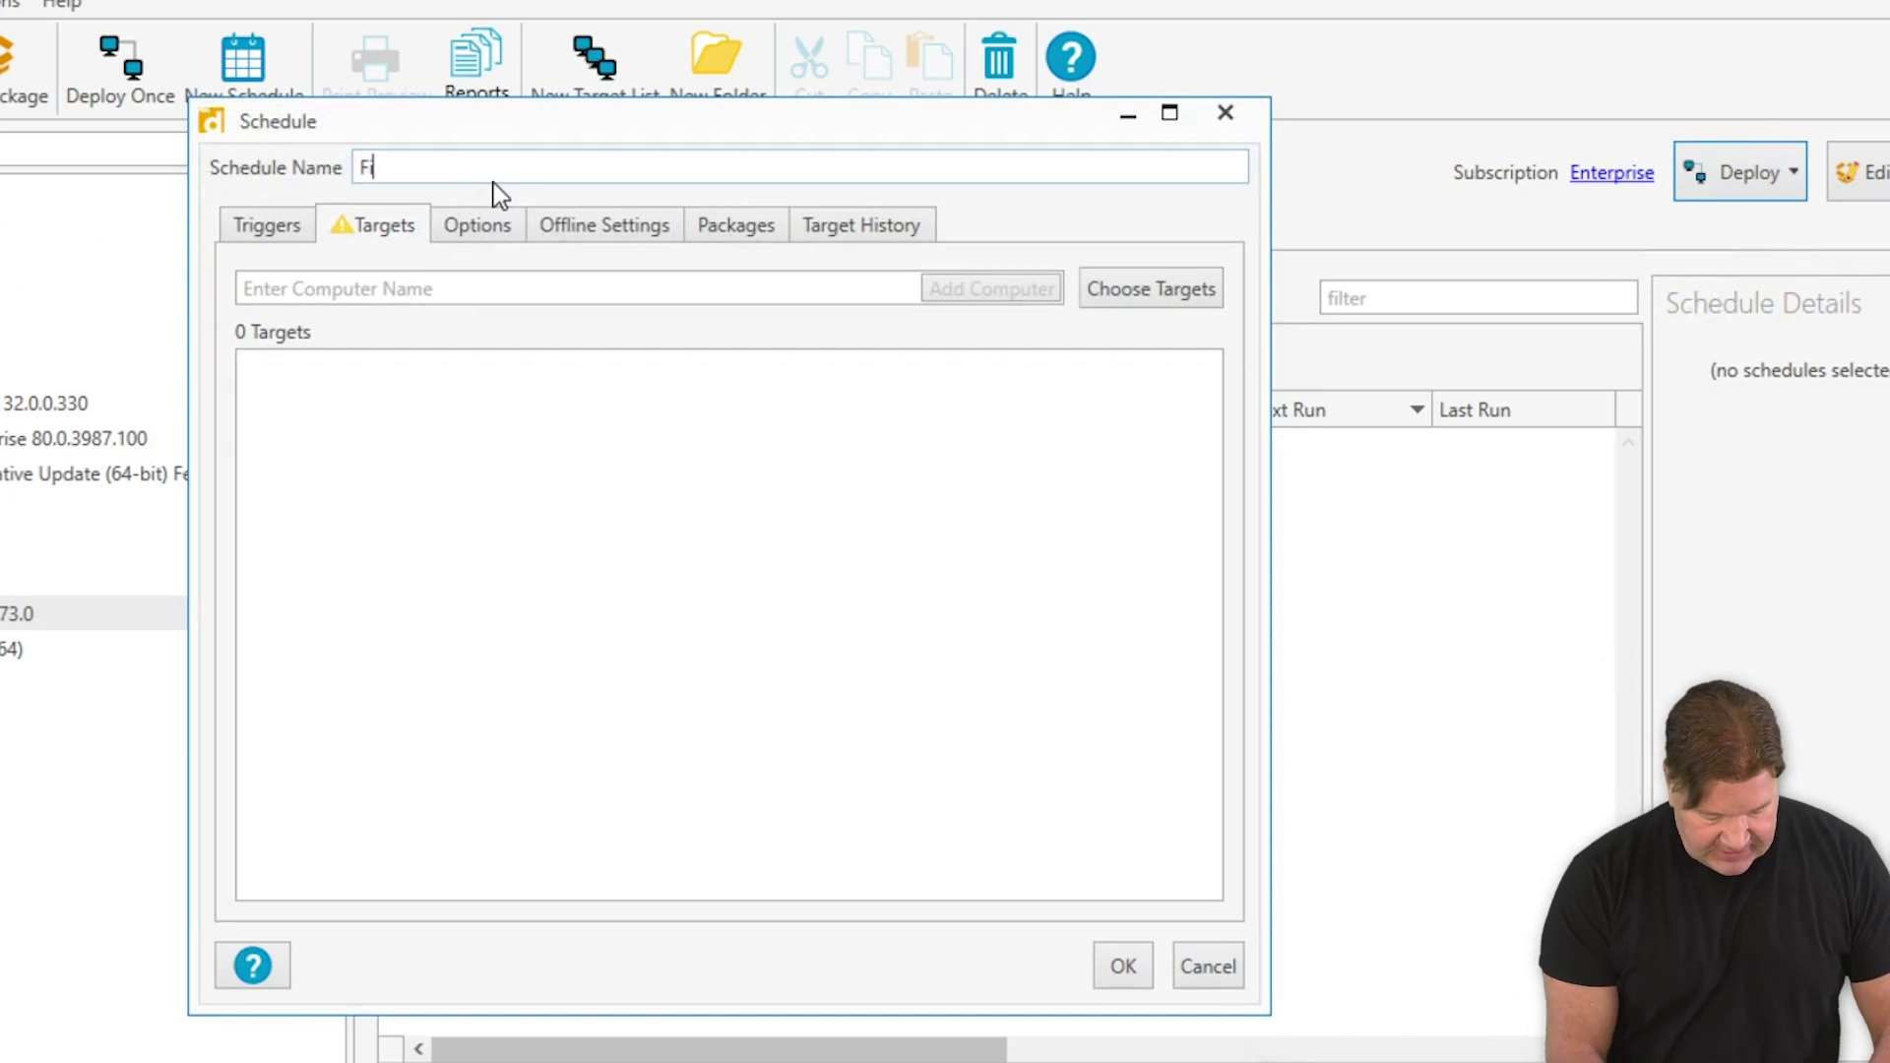
pyautogui.write('ref')
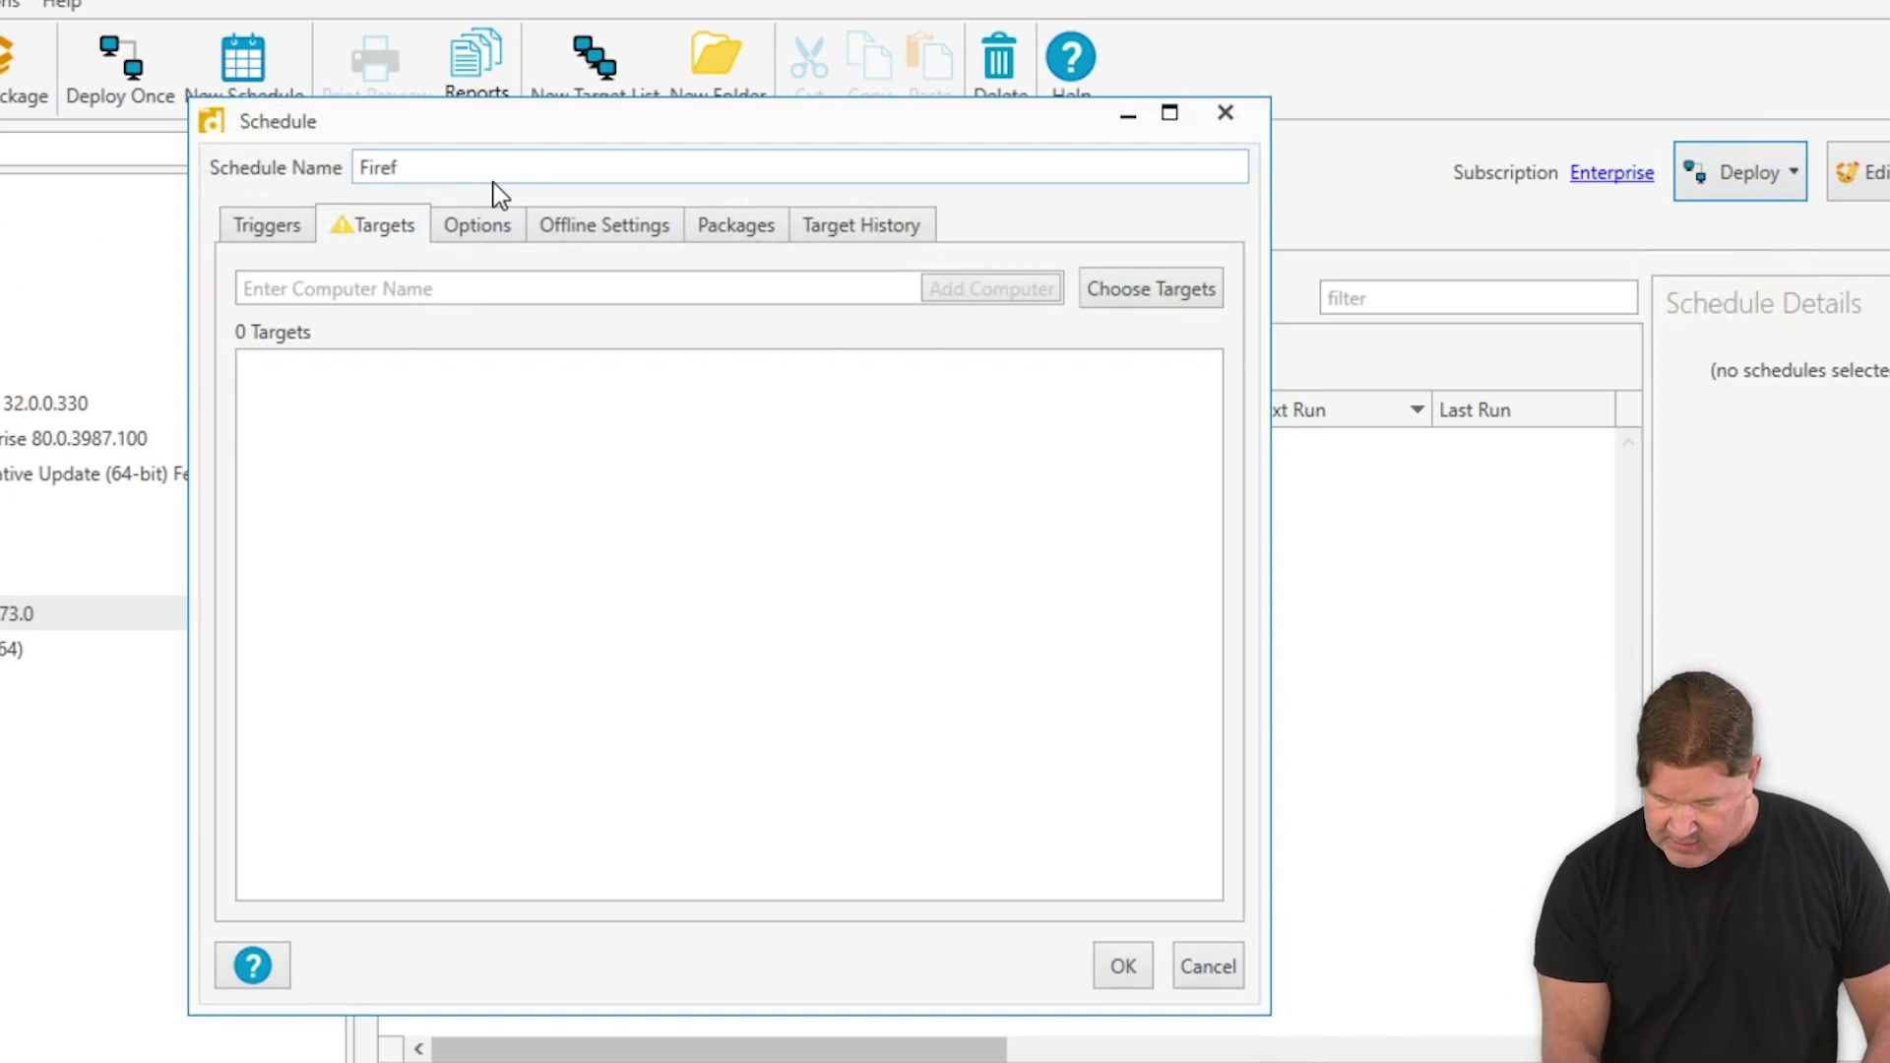
pyautogui.write('ox')
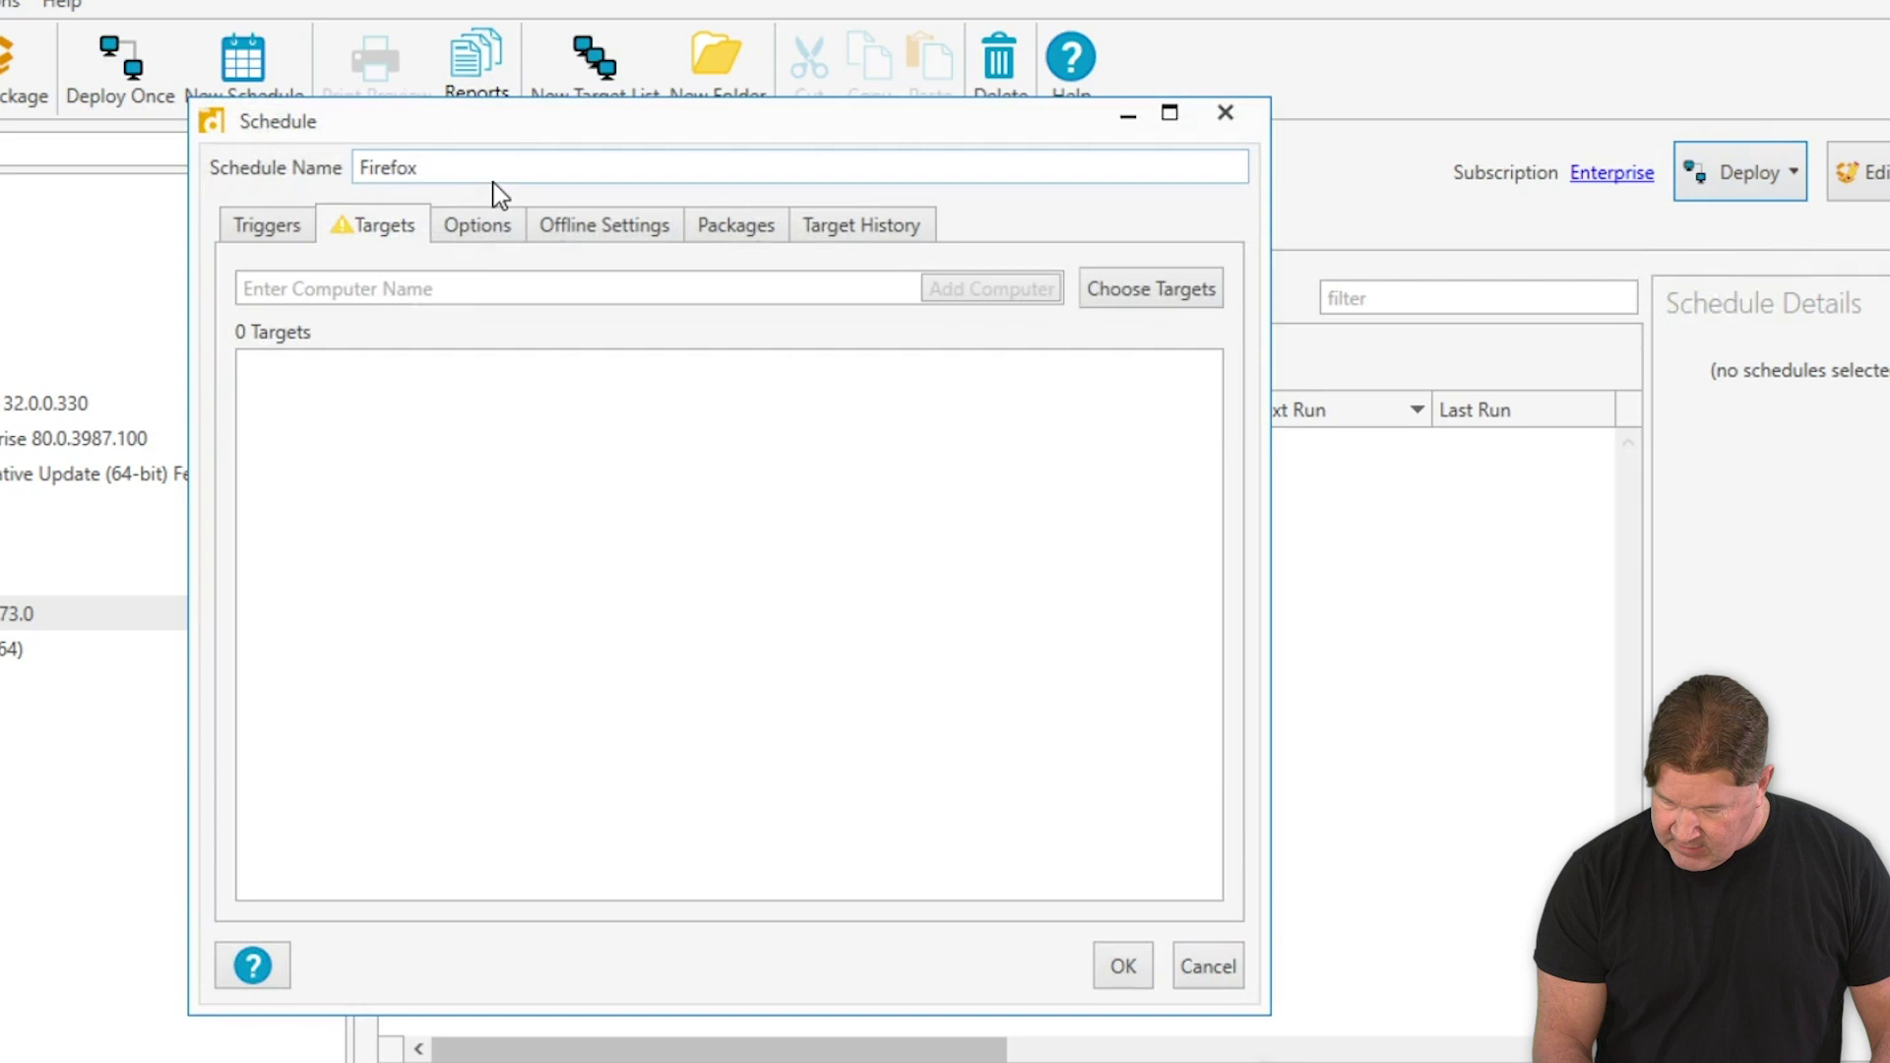
pyautogui.write(' - 64')
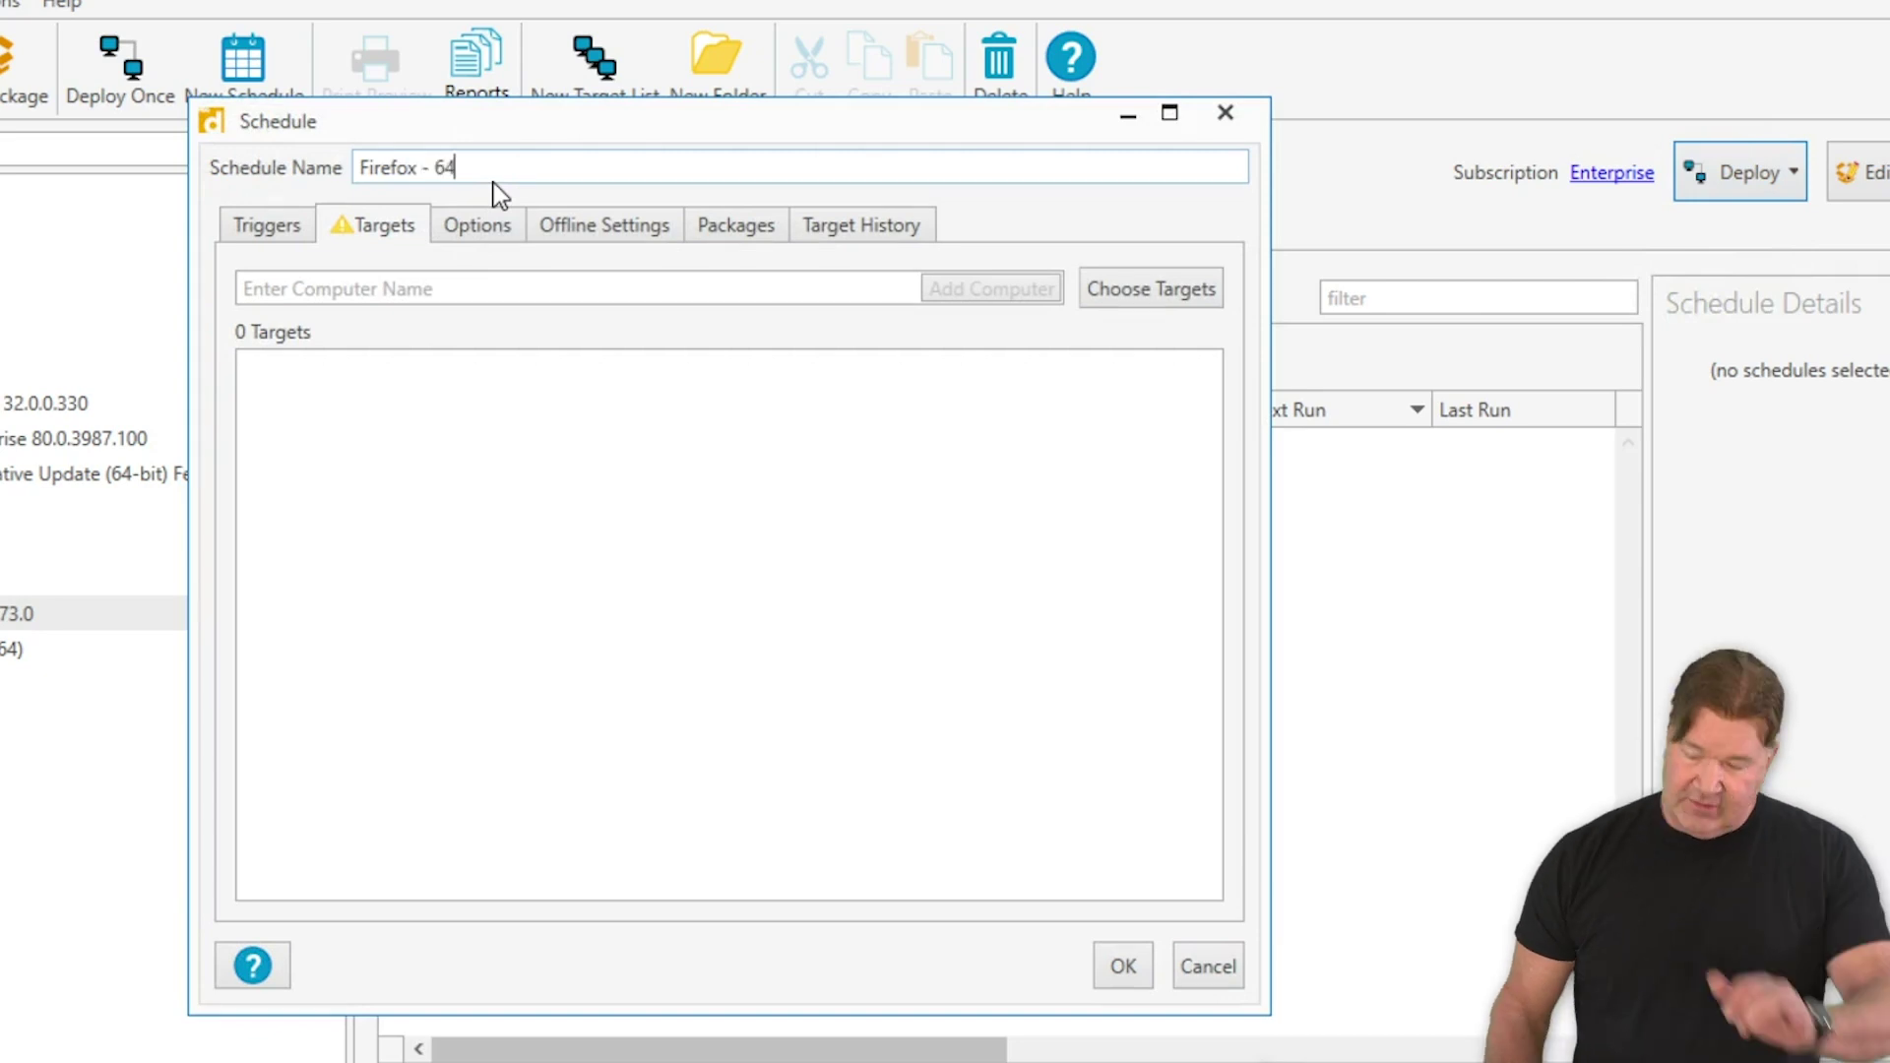
# Add a weekly trigger that runs on Wednesday instead of Tuesday, at 9:00 PM
pyautogui.click(274, 225)
pyautogui.click(462, 313)
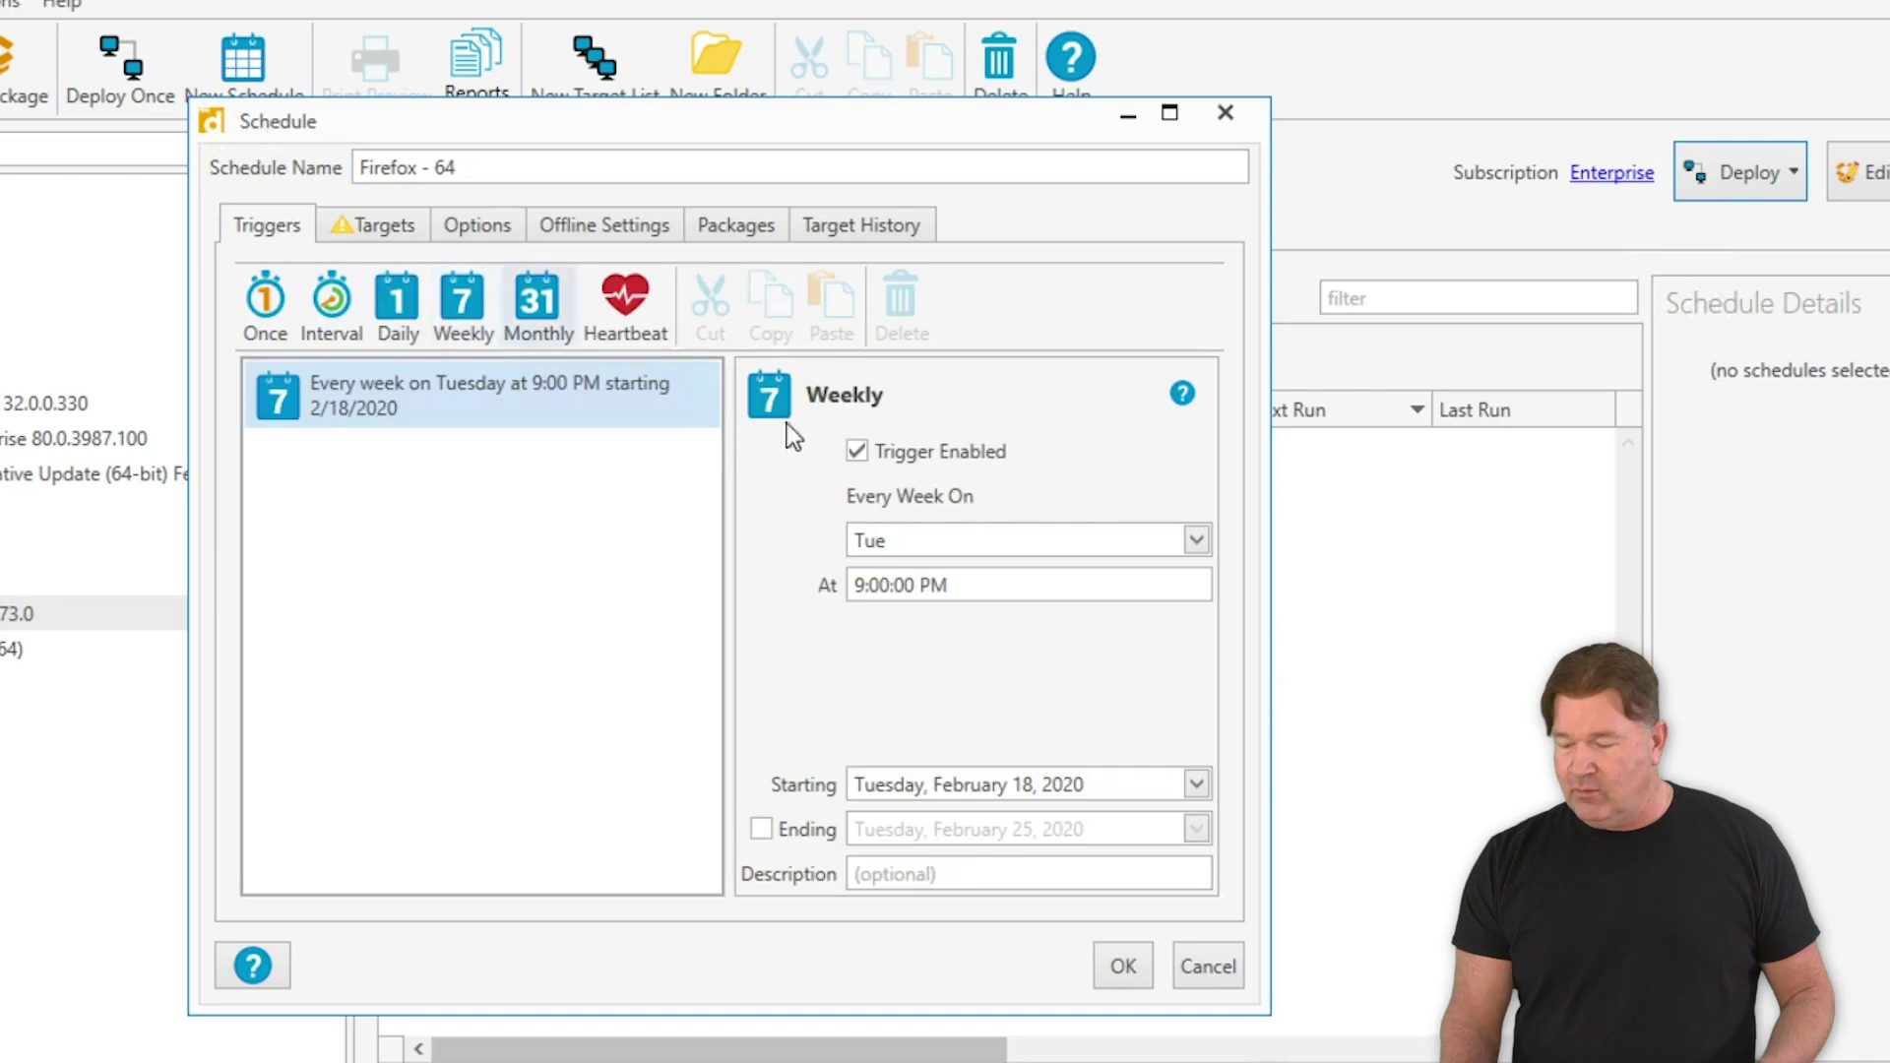
pyautogui.click(1197, 543)
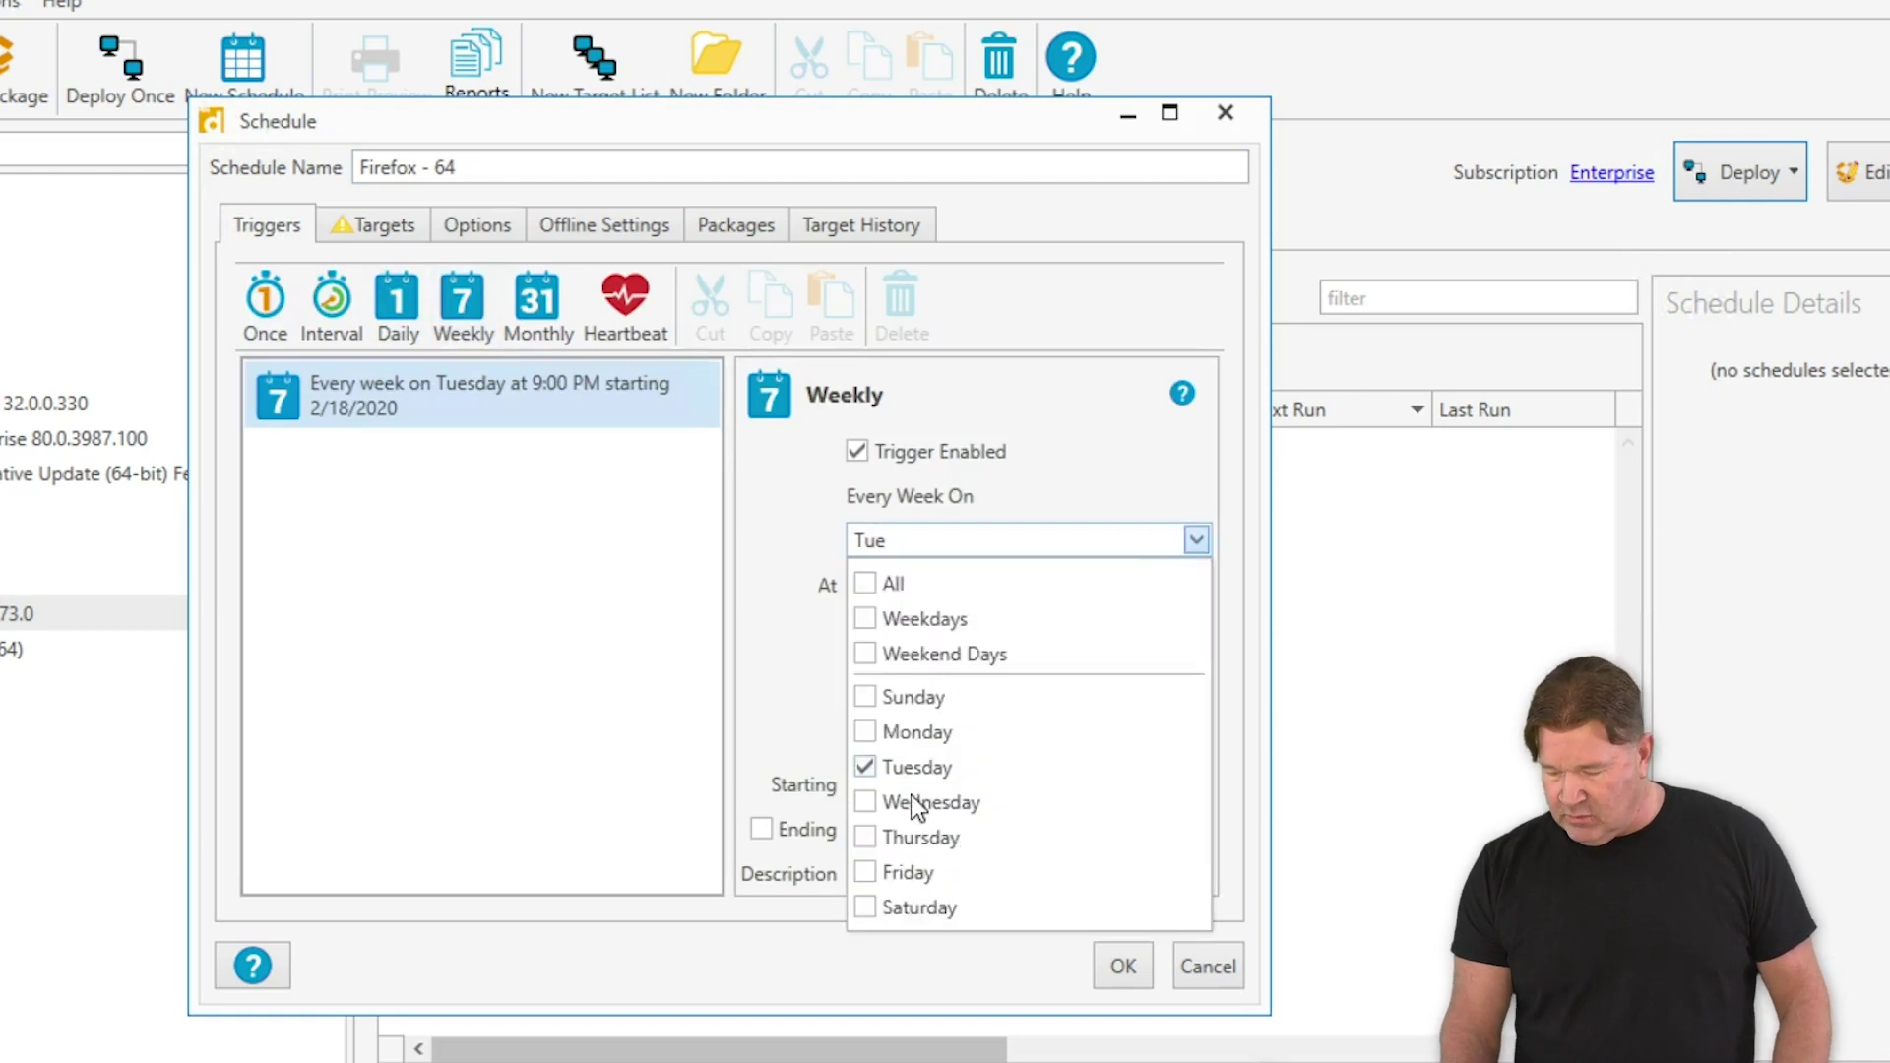
pyautogui.click(866, 802)
pyautogui.click(867, 767)
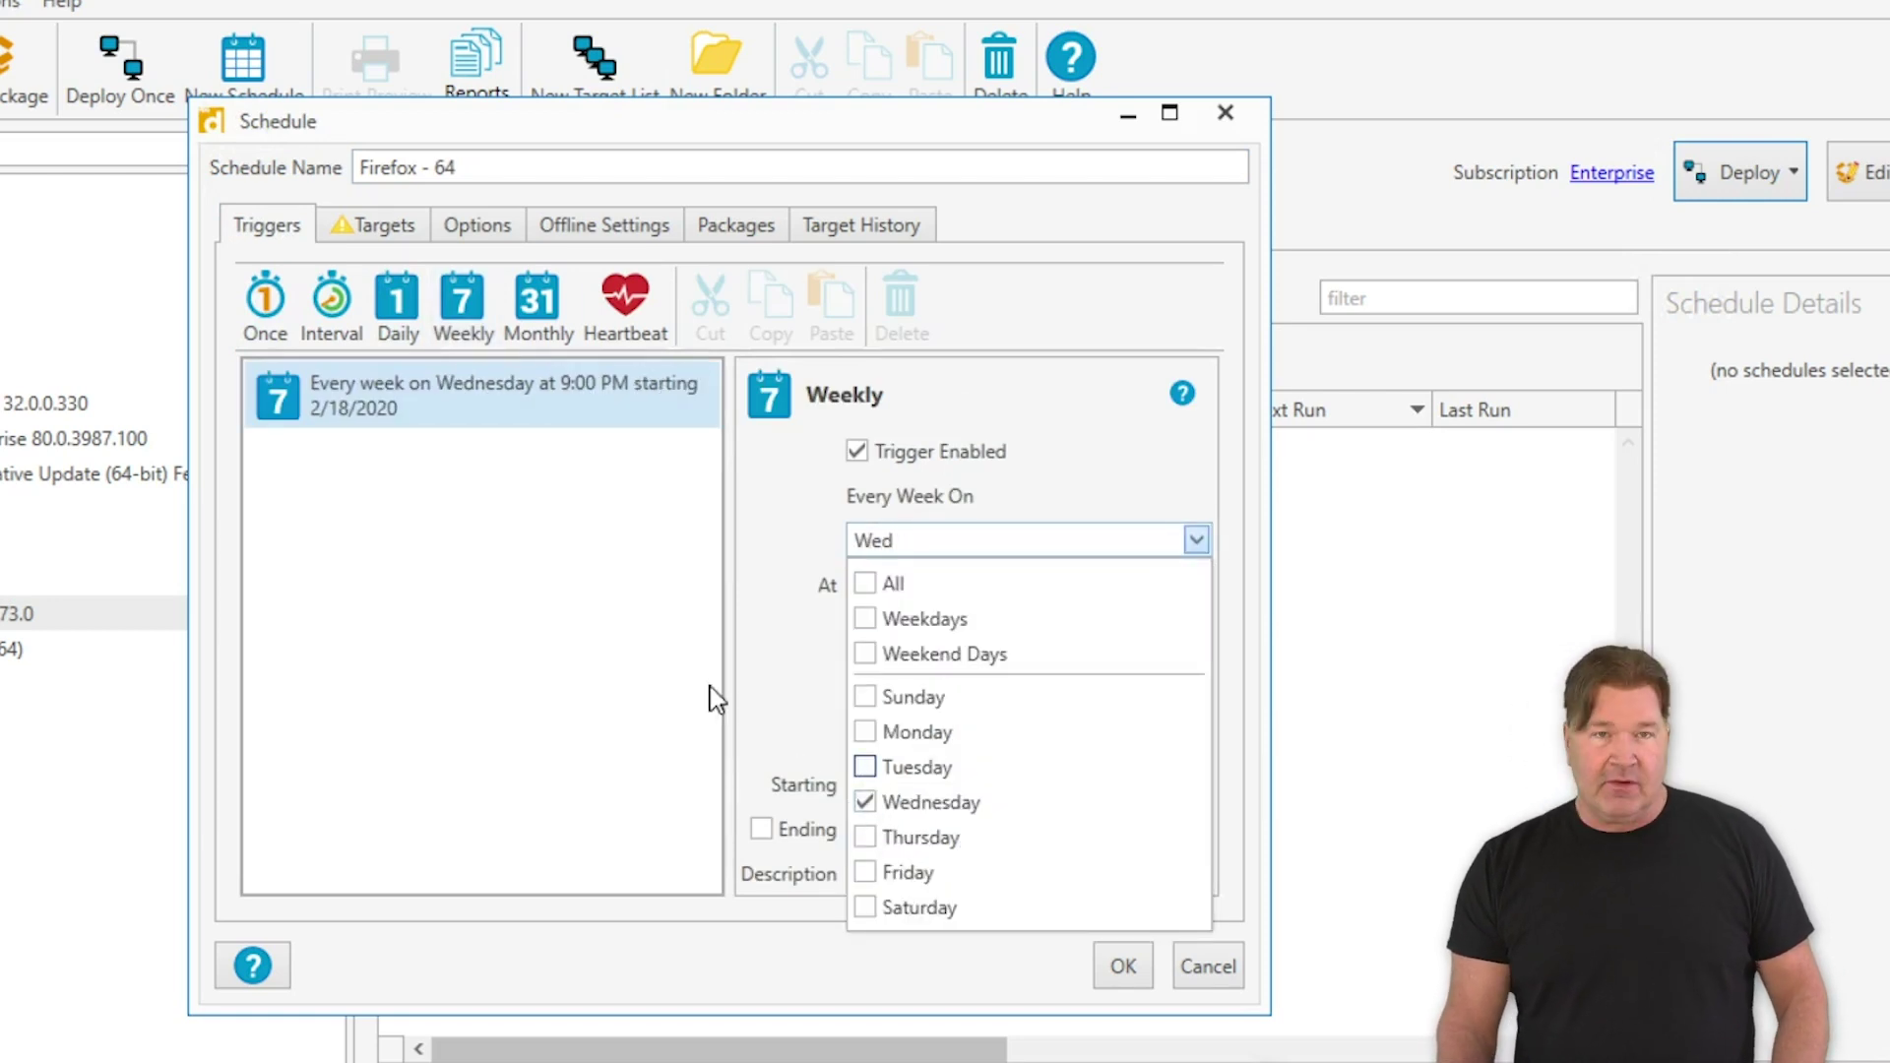
pyautogui.click(748, 647)
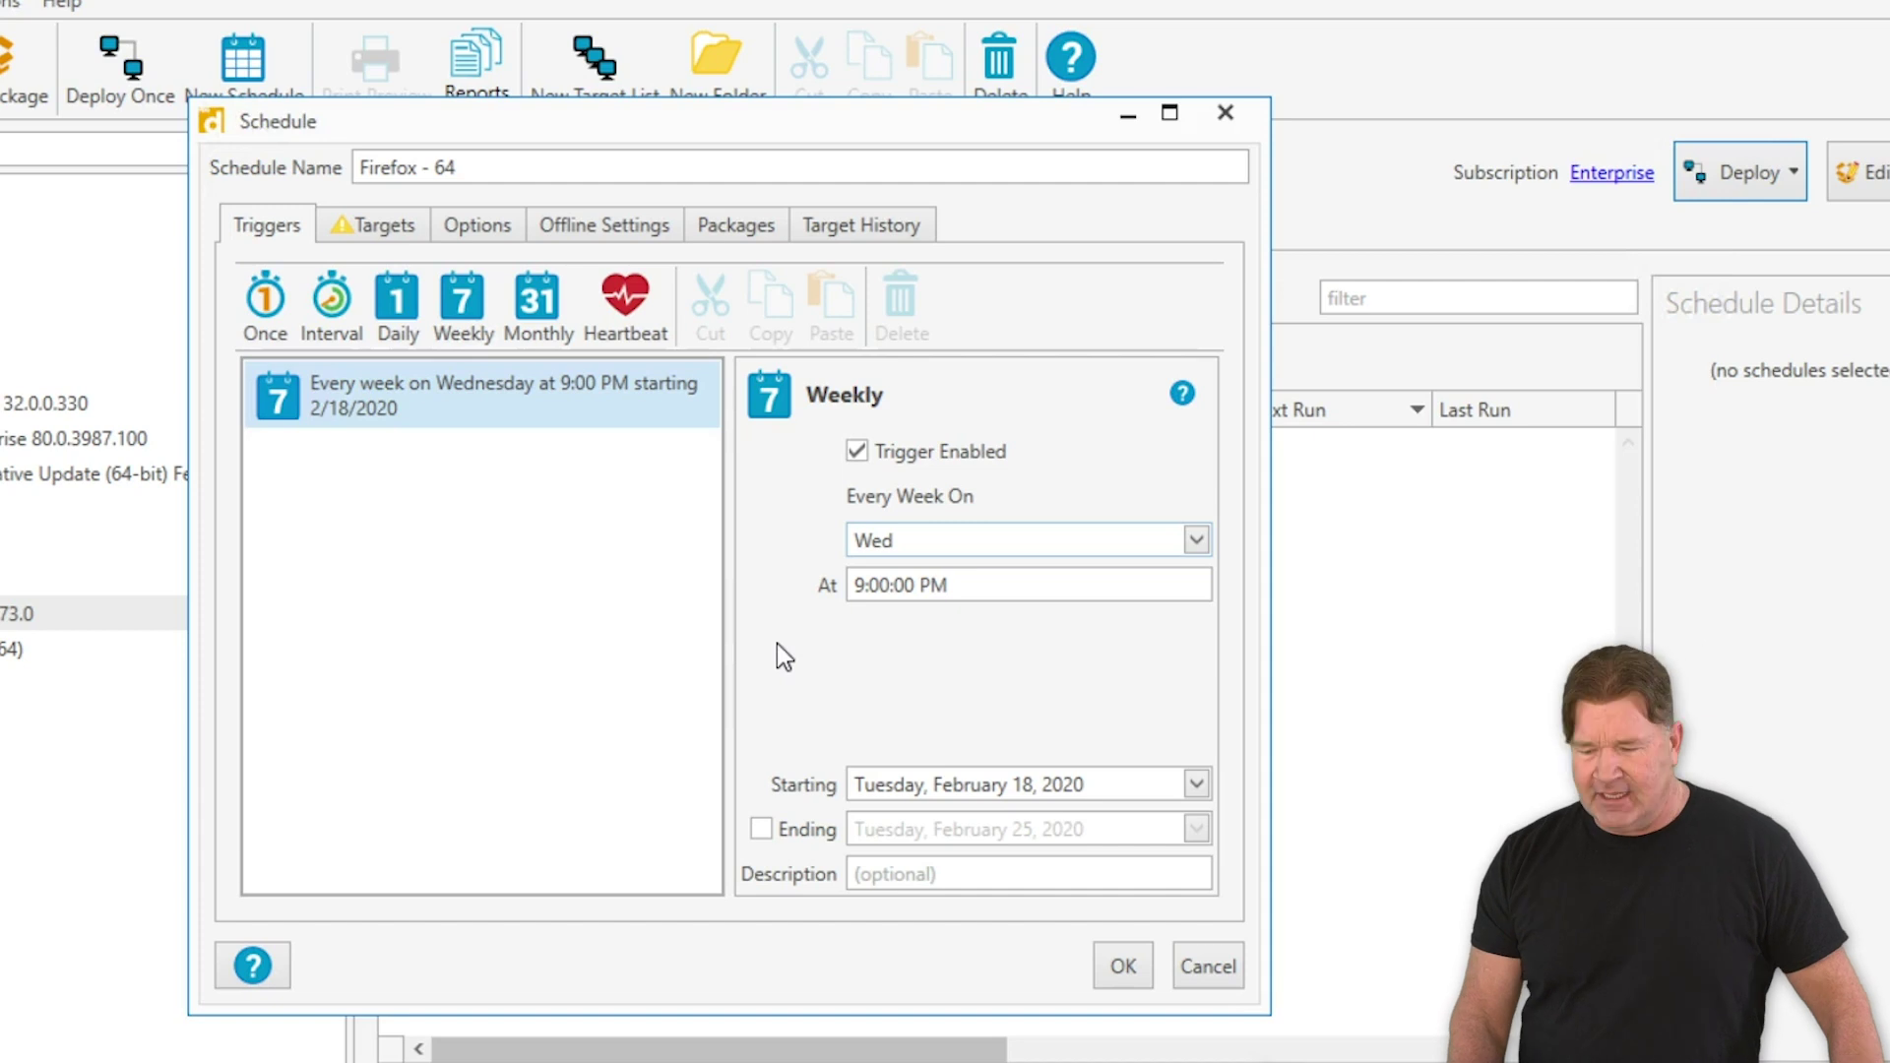
# Add the PDQ Inventory collection Mozilla Firefox 64-bit (Old) as the schedule's single target
pyautogui.click(420, 225)
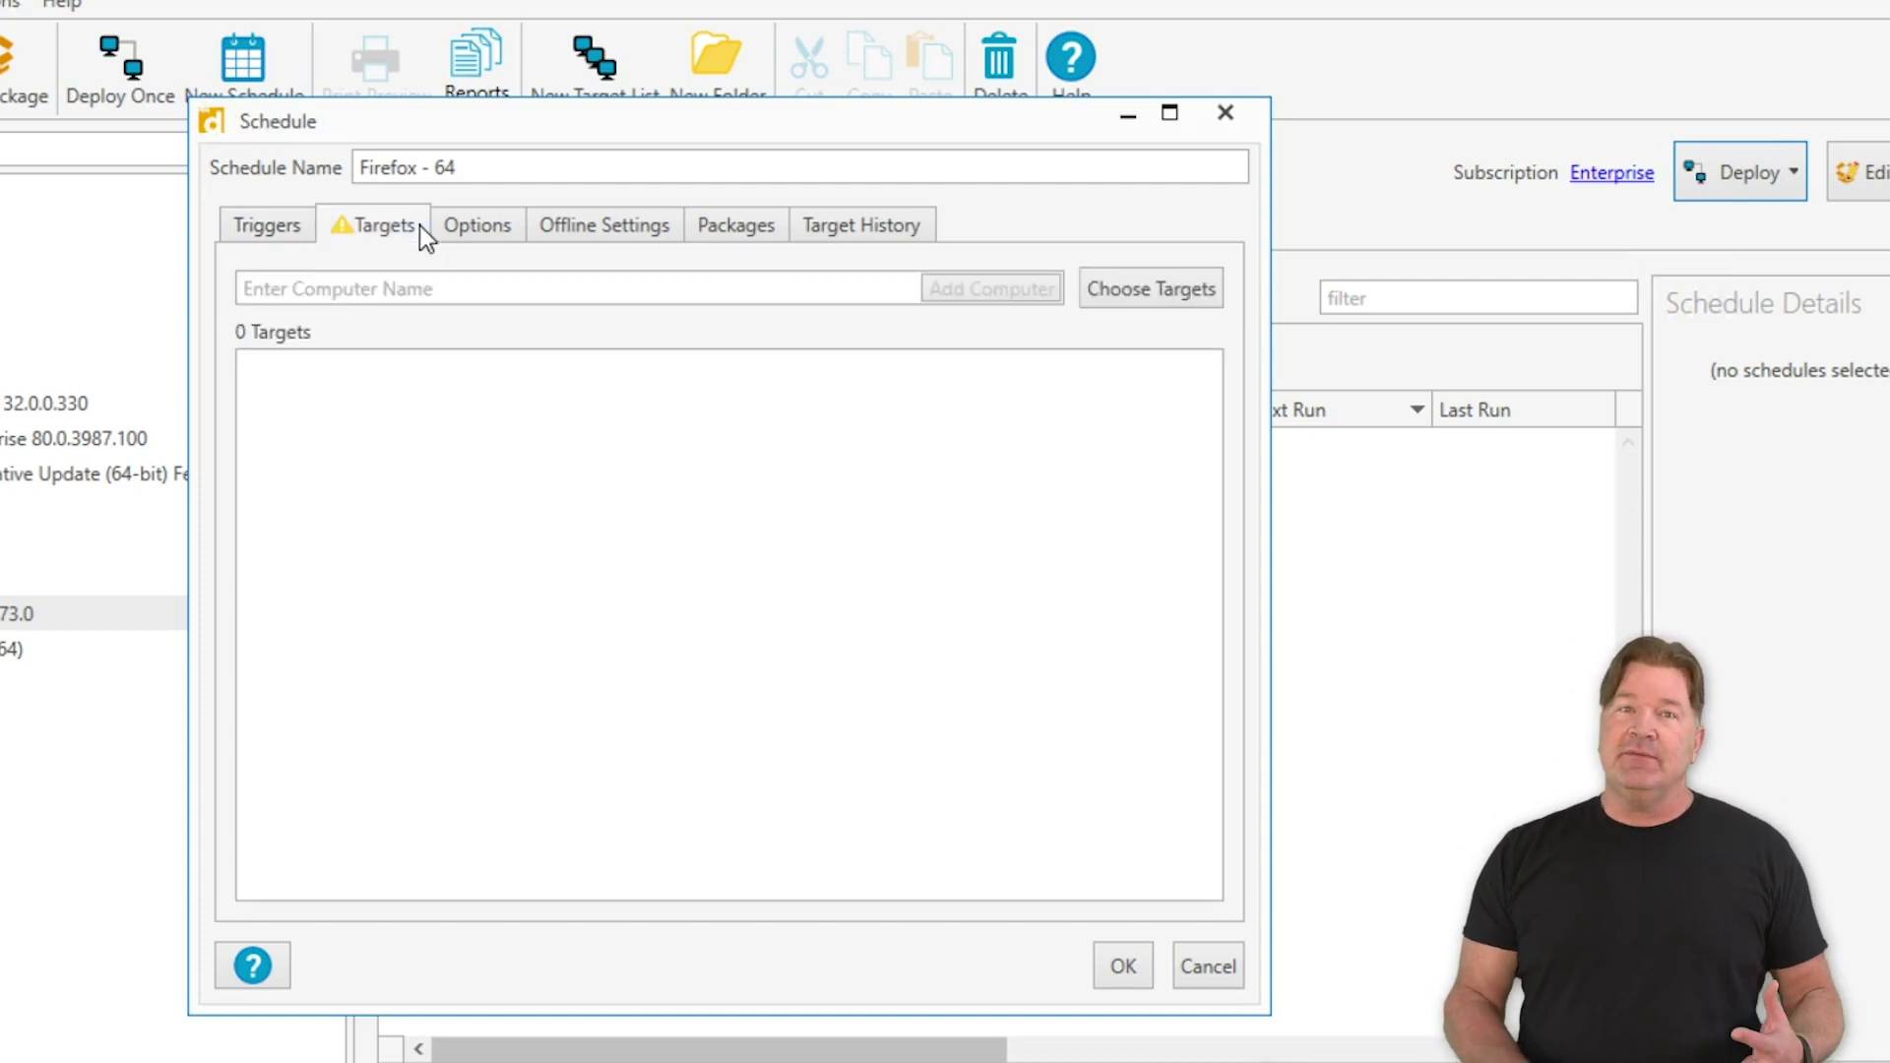
pyautogui.click(1177, 296)
pyautogui.moveTo(1098, 366)
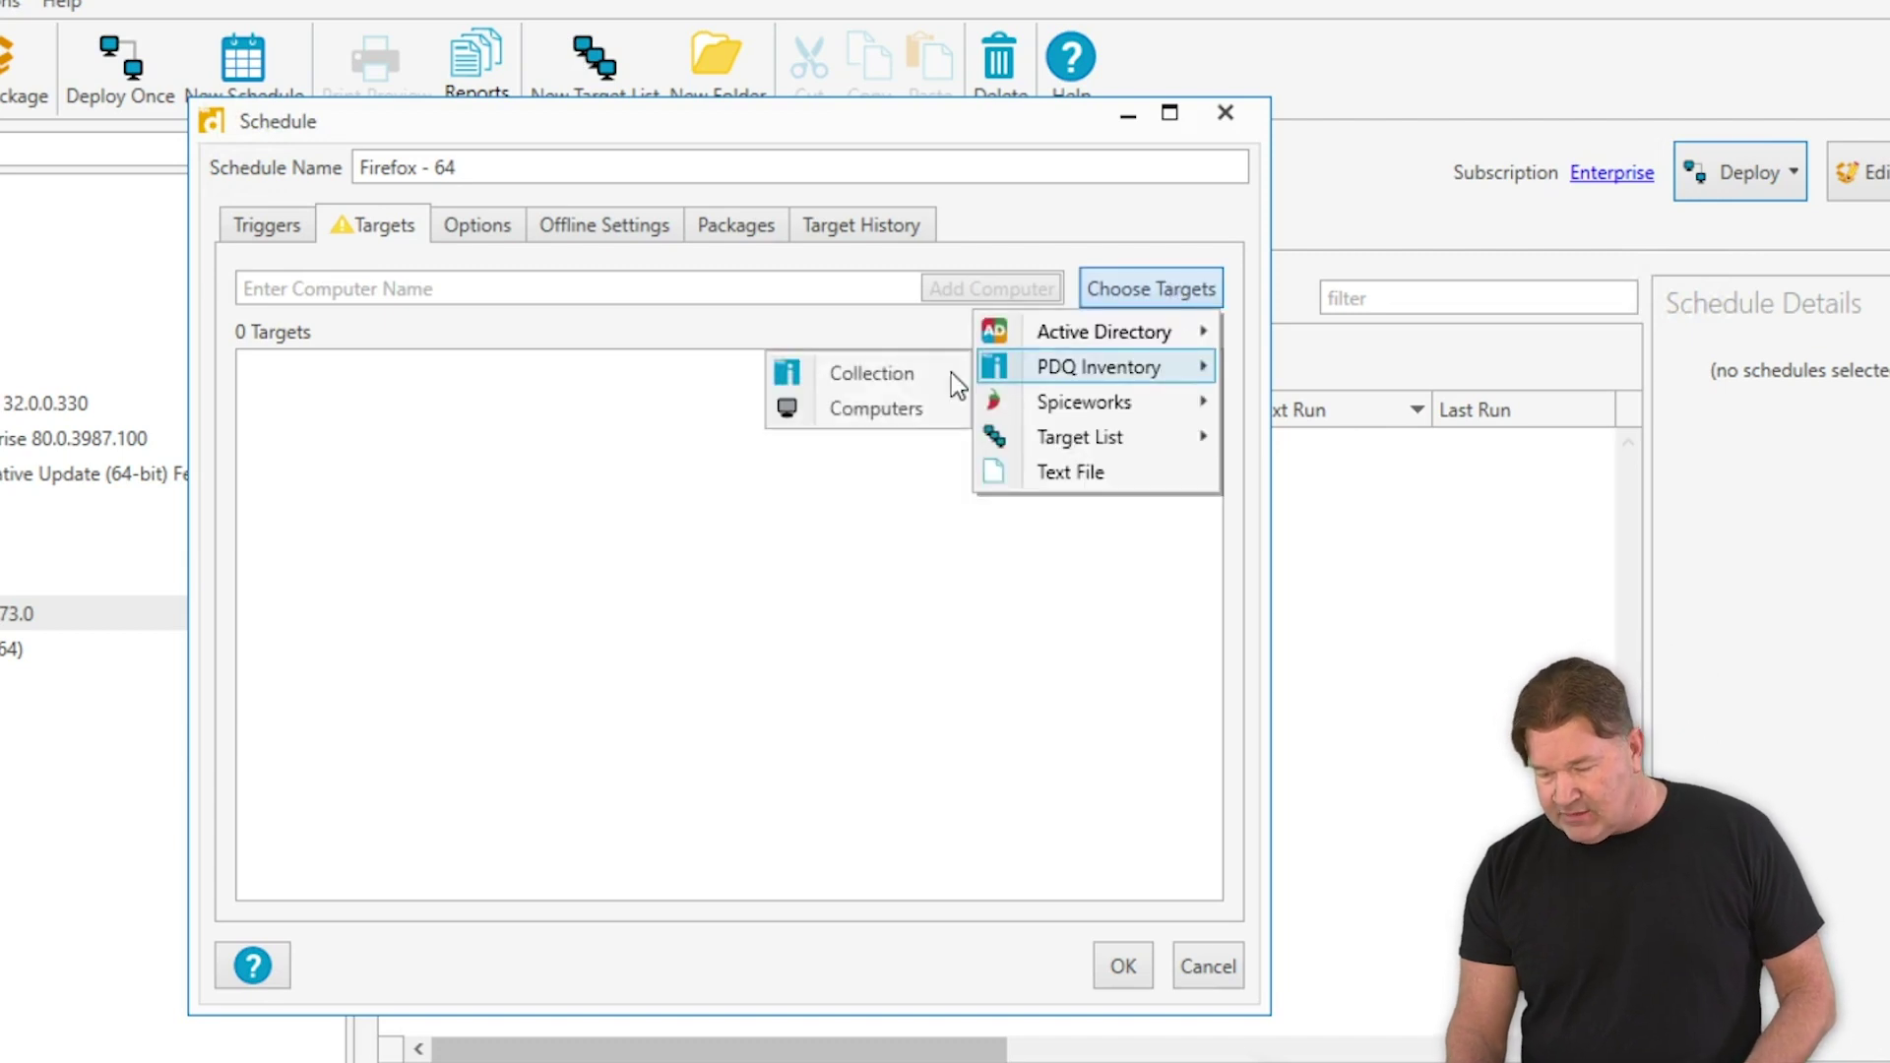
pyautogui.click(918, 372)
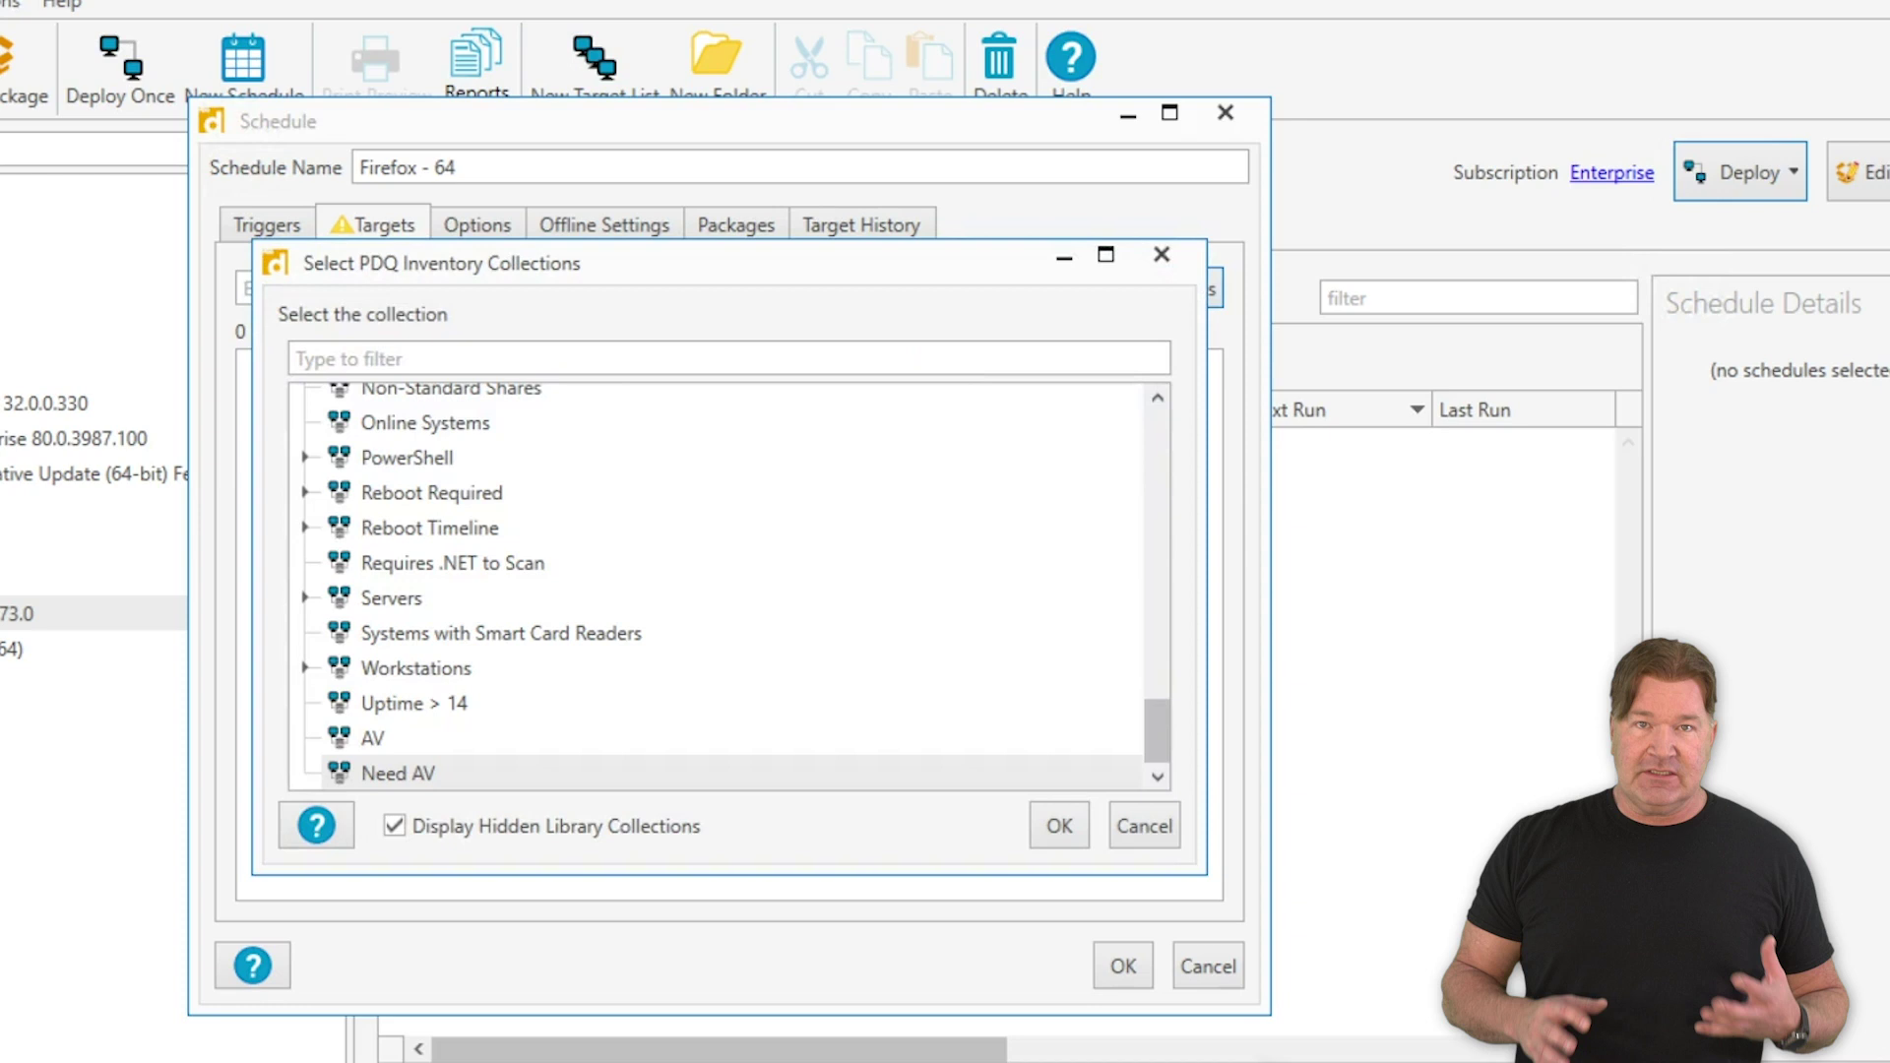
pyautogui.scroll(5, 581, 643)
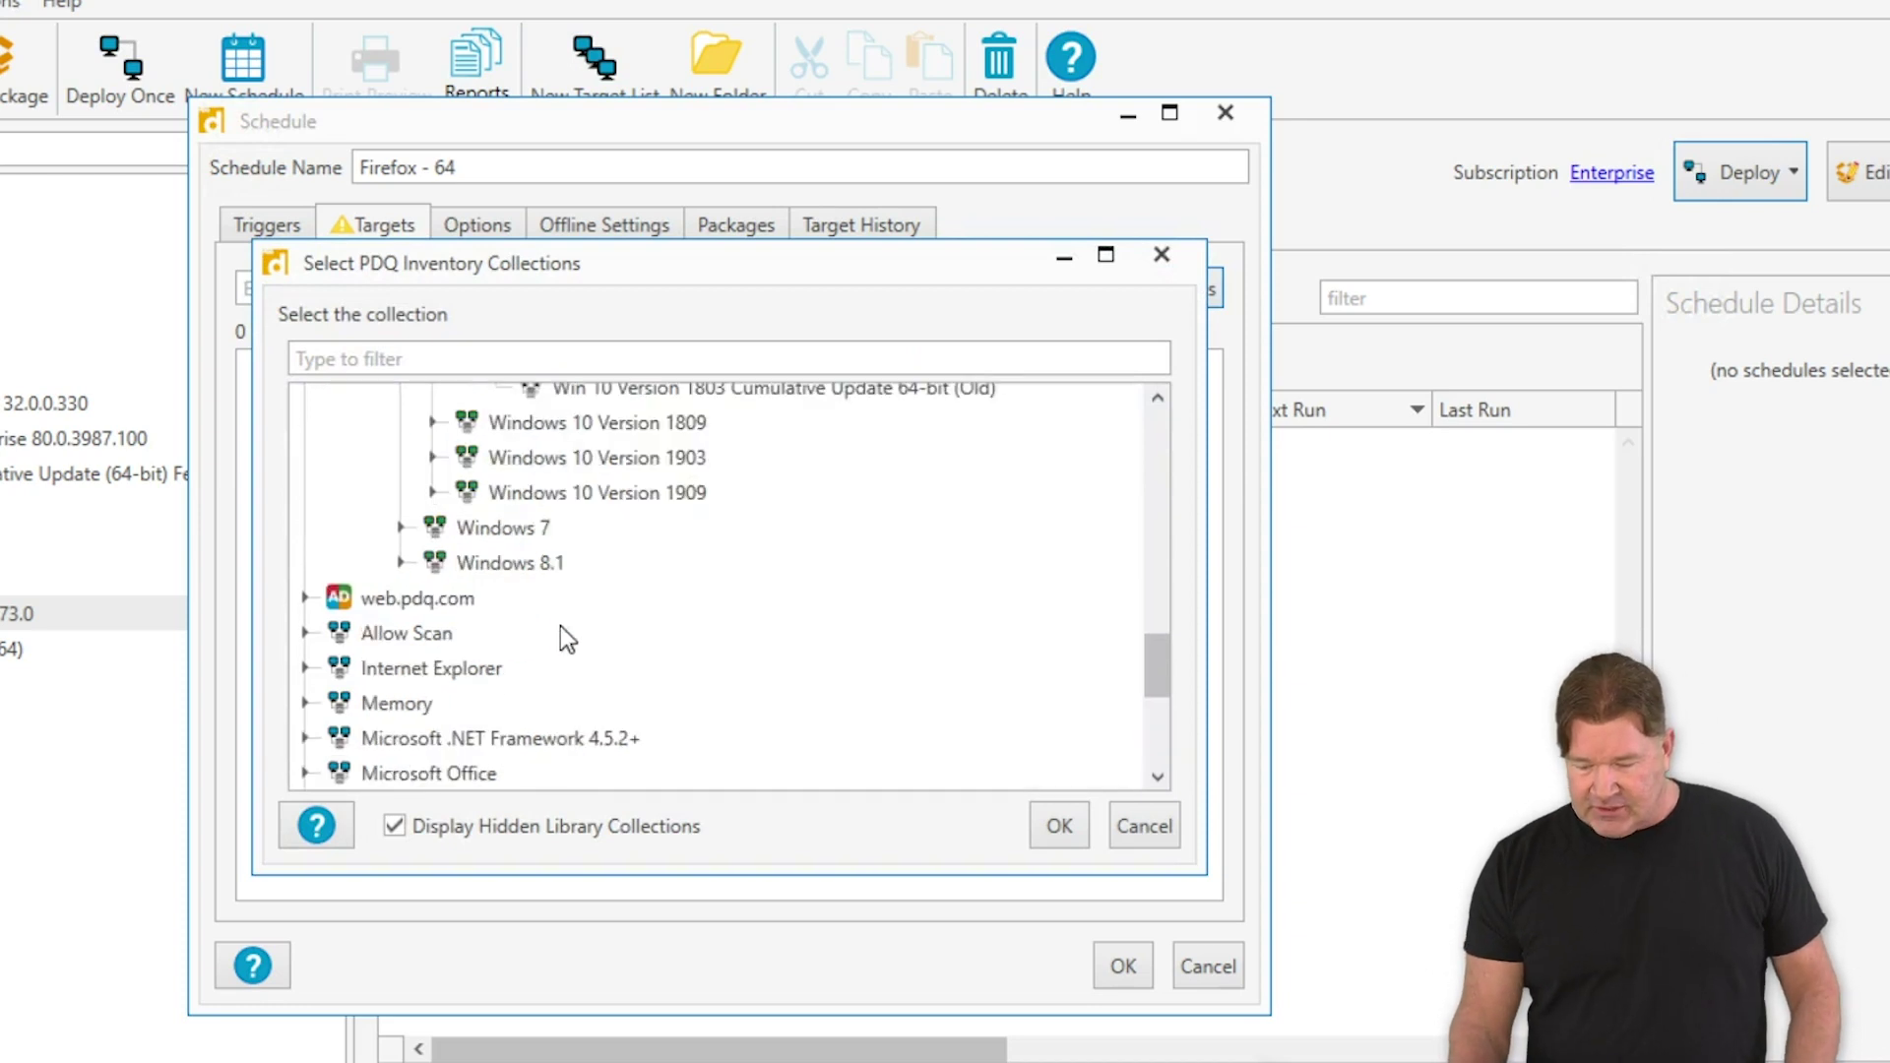
pyautogui.scroll(5, 560, 625)
pyautogui.scroll(3, 515, 645)
pyautogui.scroll(3, 499, 628)
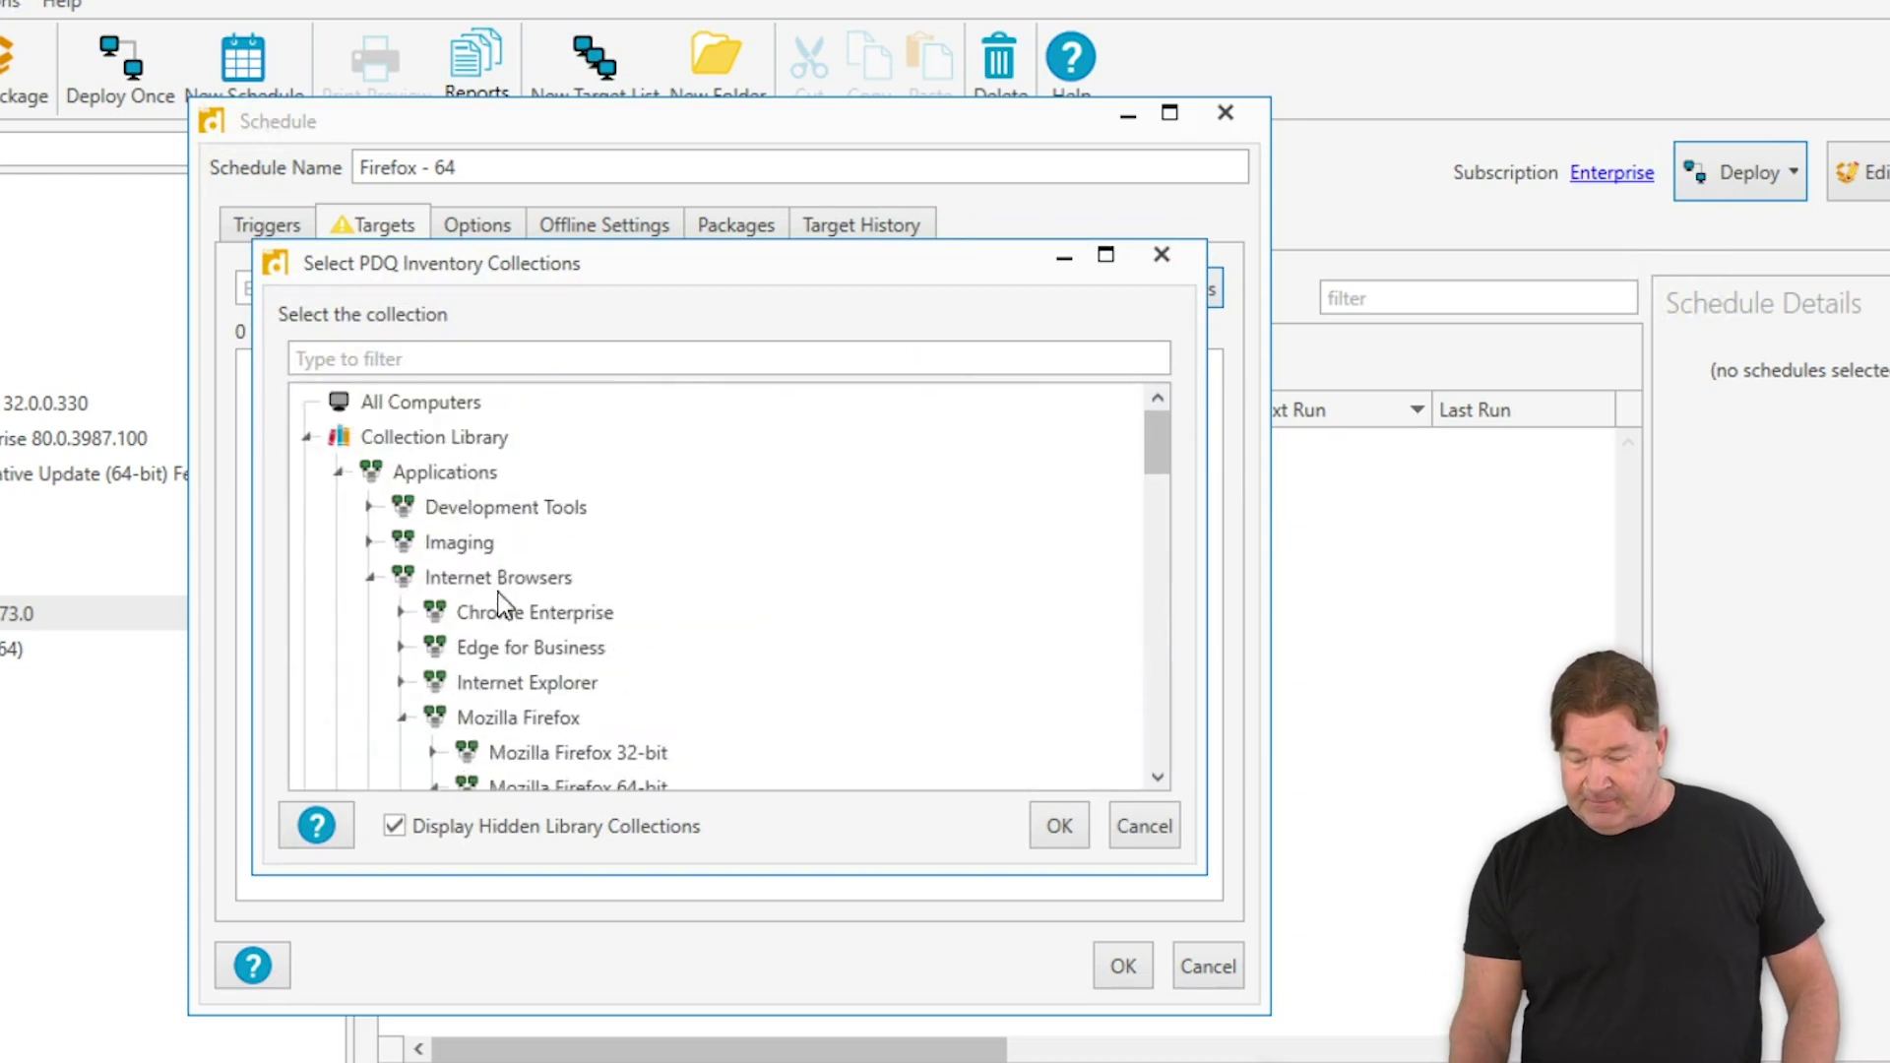
pyautogui.scroll(-2, 481, 593)
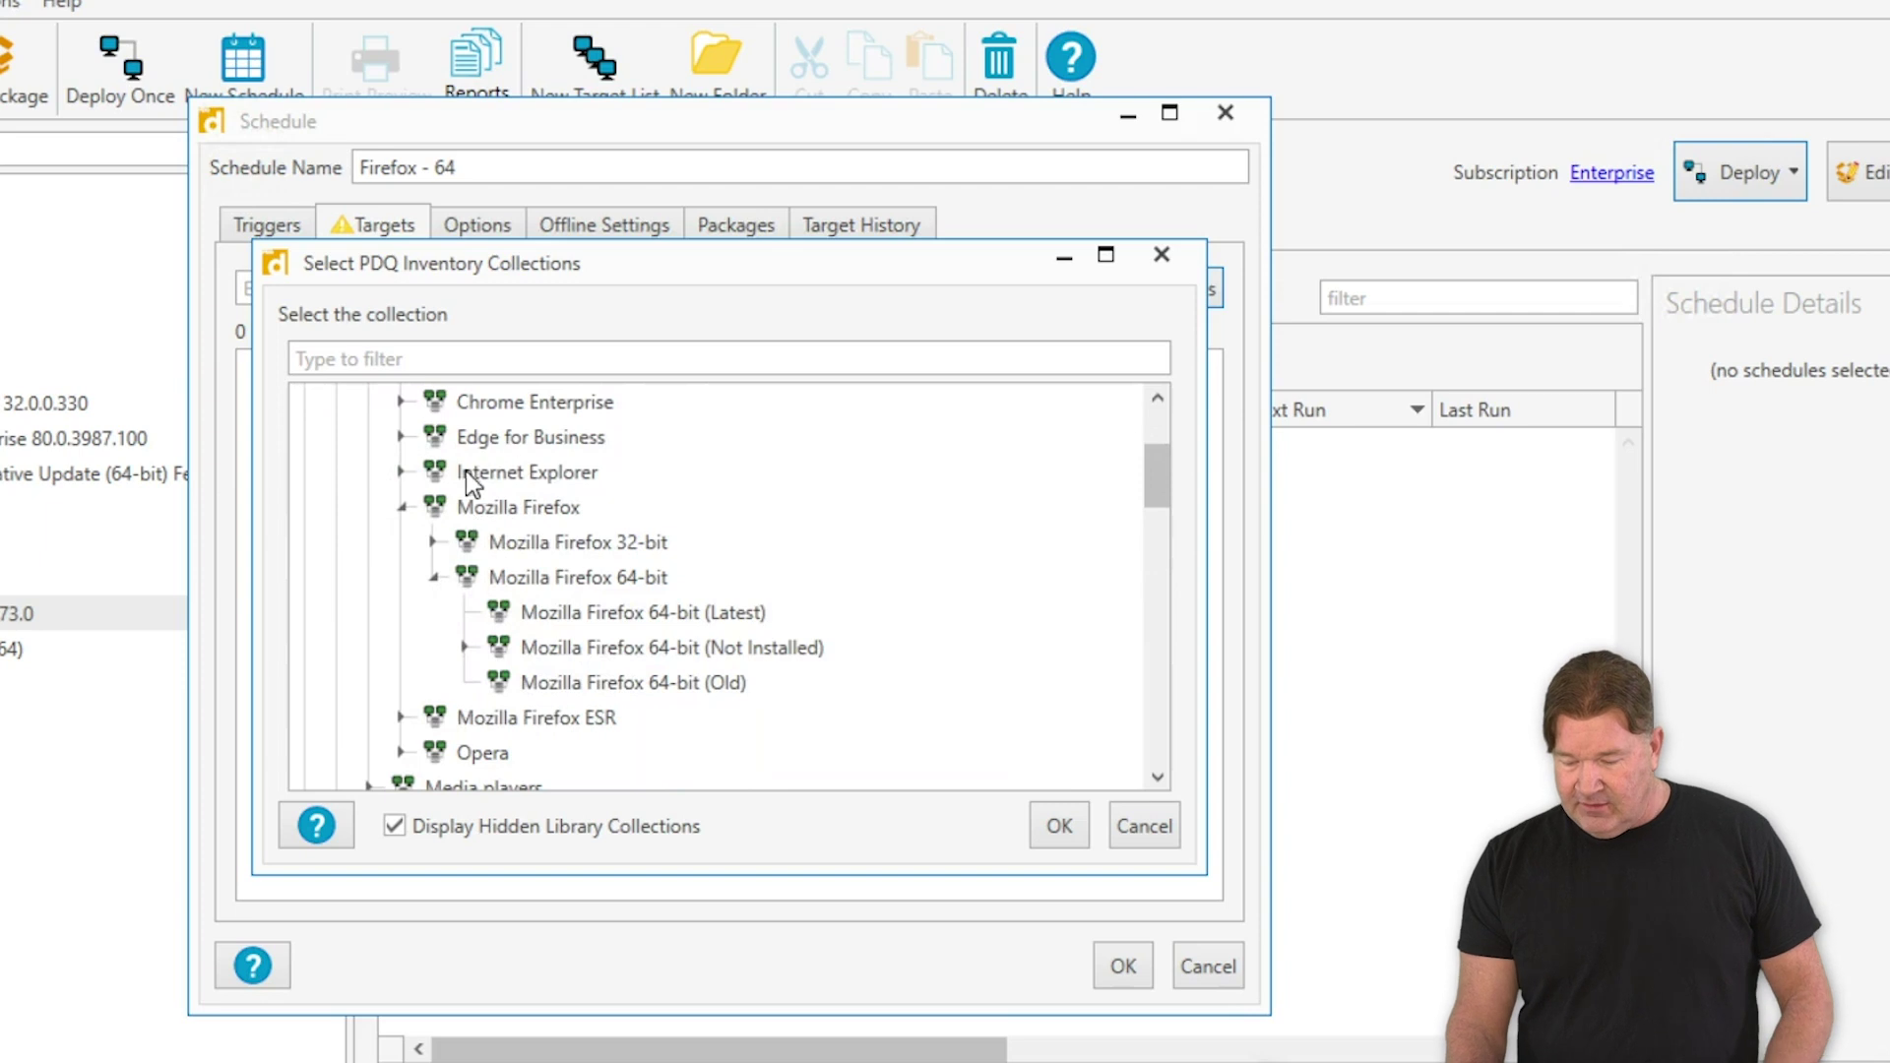
pyautogui.scroll(2, 488, 476)
pyautogui.scroll(-1, 502, 487)
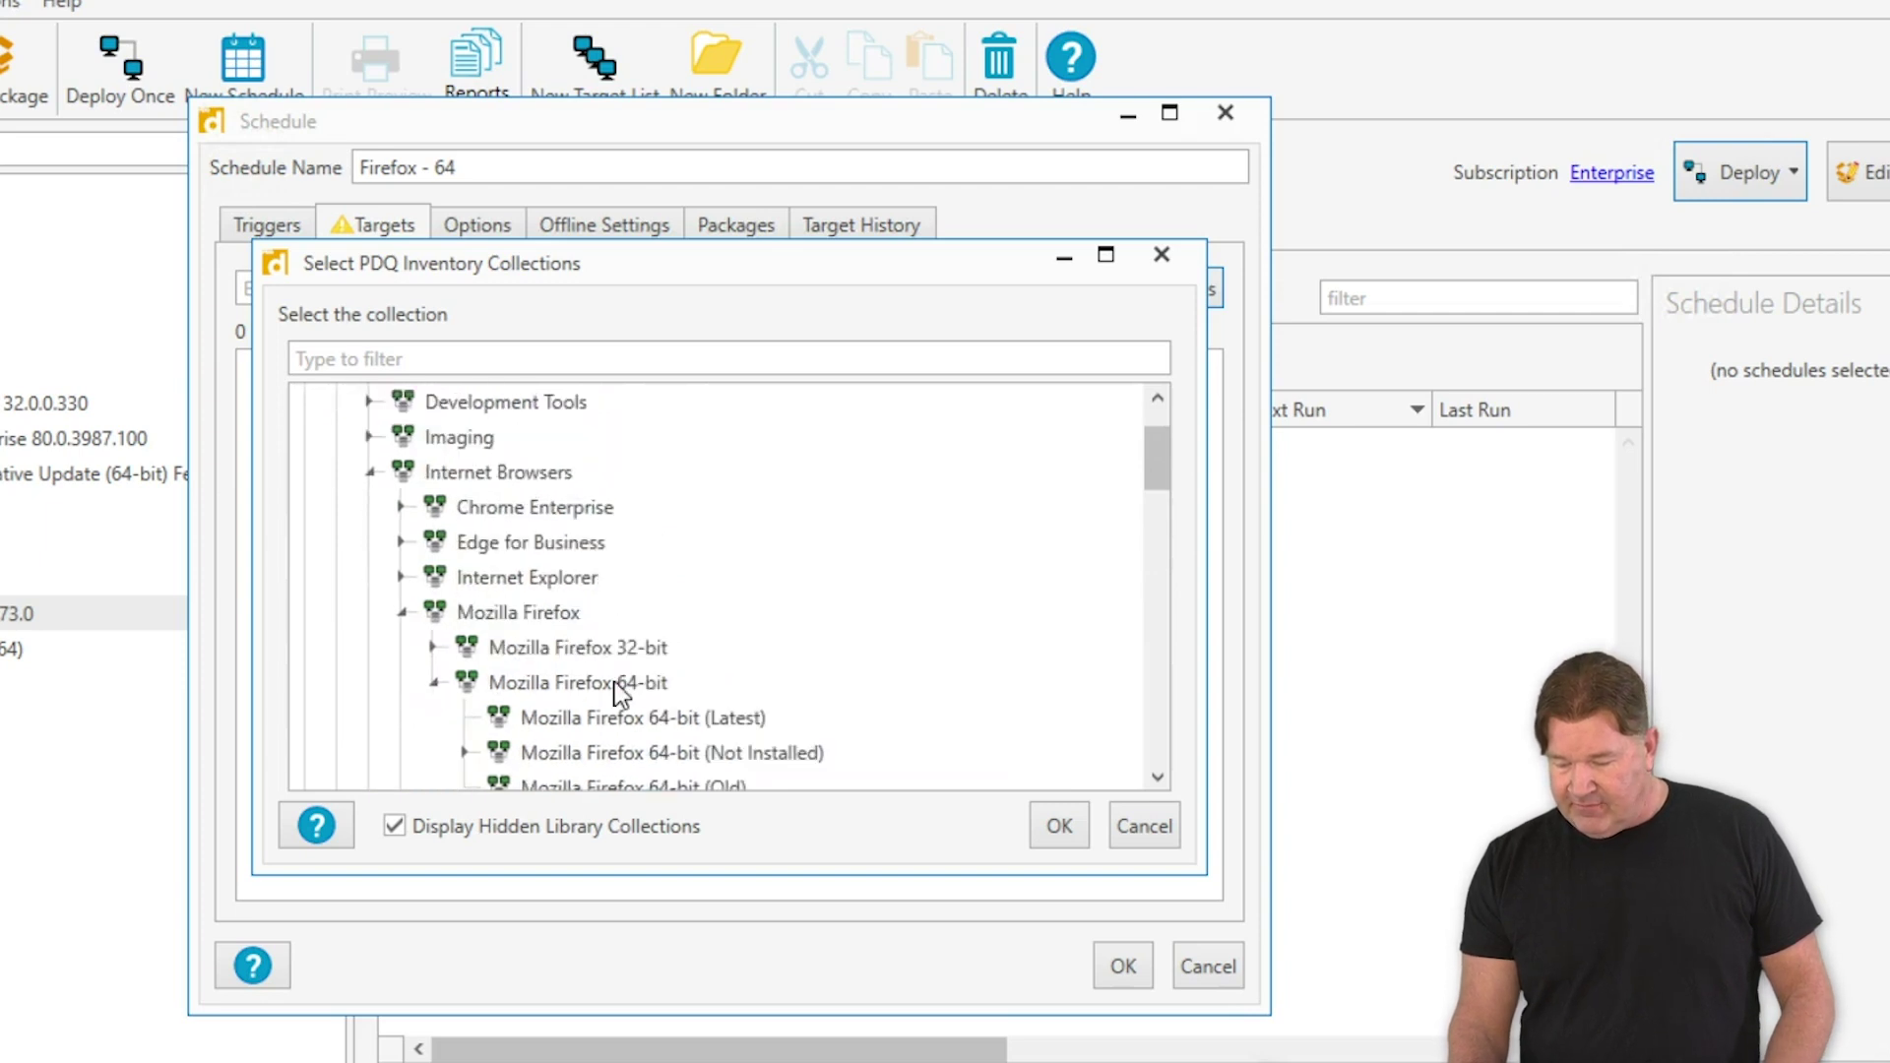
pyautogui.scroll(-1, 618, 695)
pyautogui.click(646, 682)
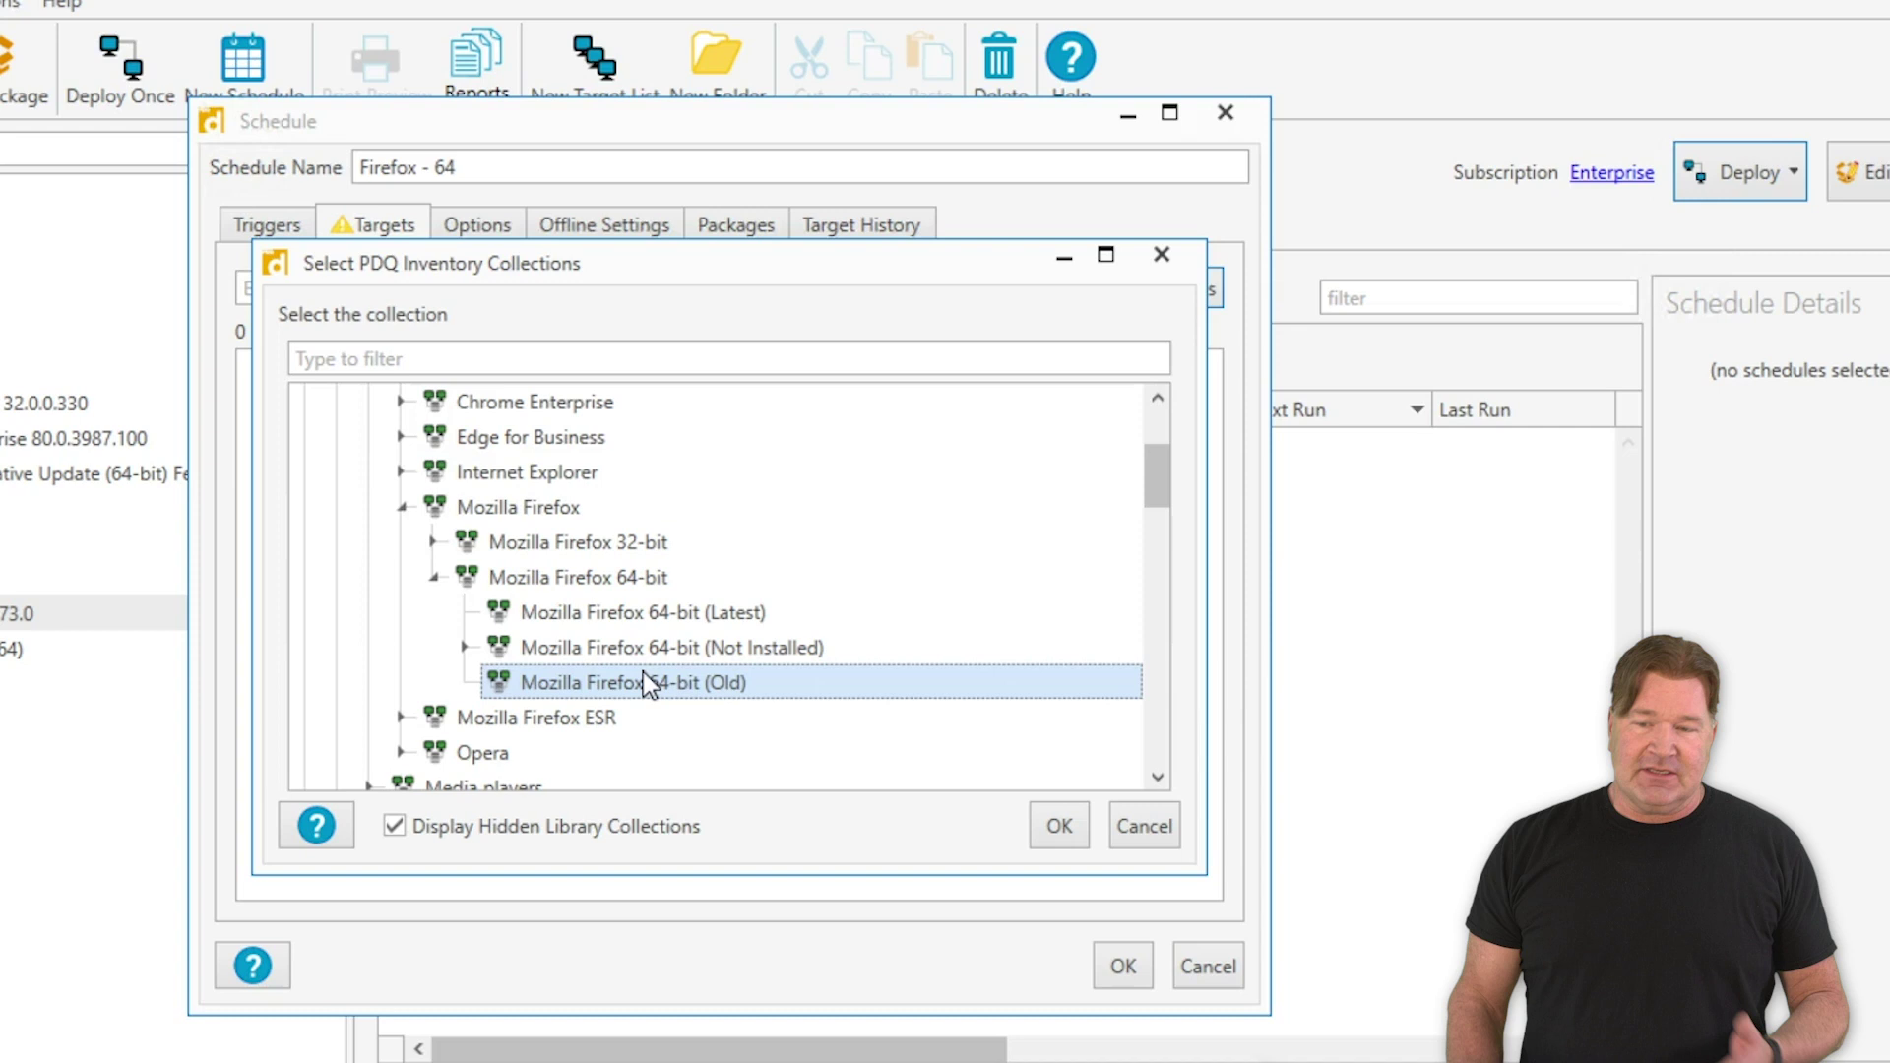
pyautogui.click(1060, 828)
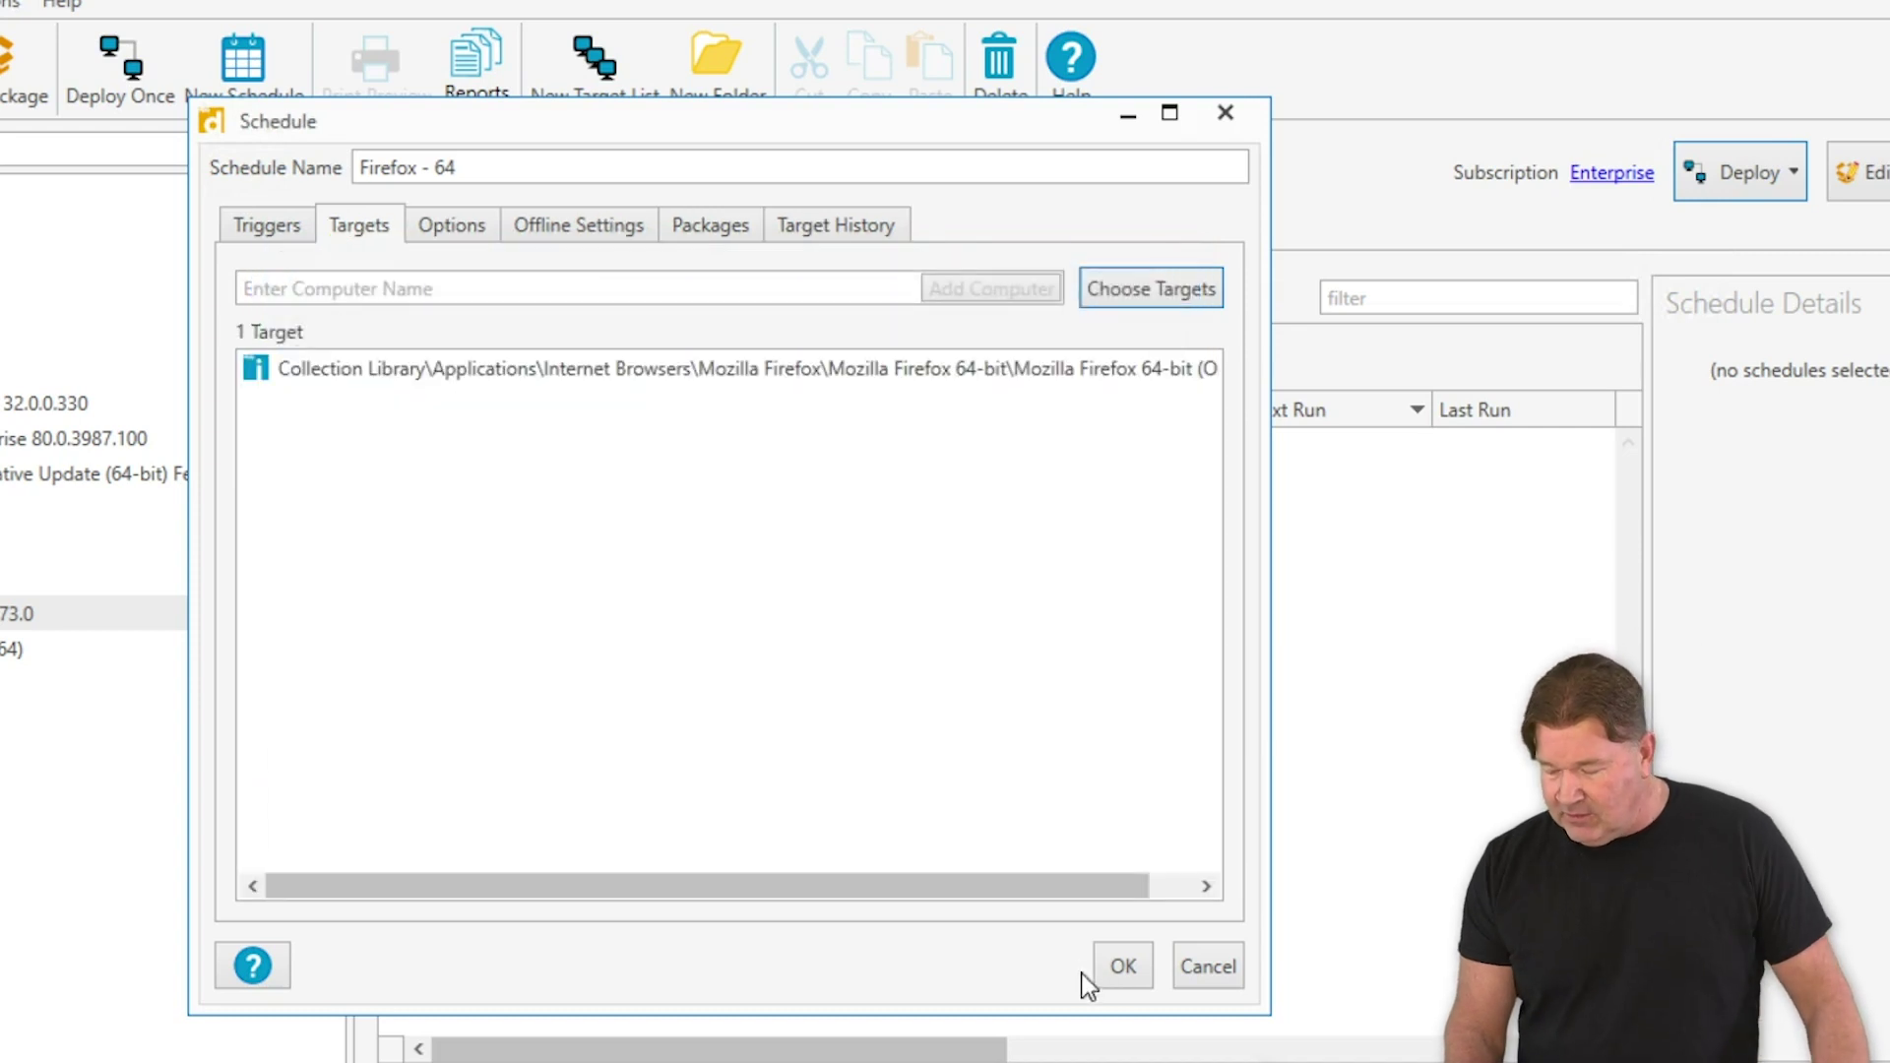
# Review the Options settings, then save and close the Firefox - 64 schedule
pyautogui.click(455, 229)
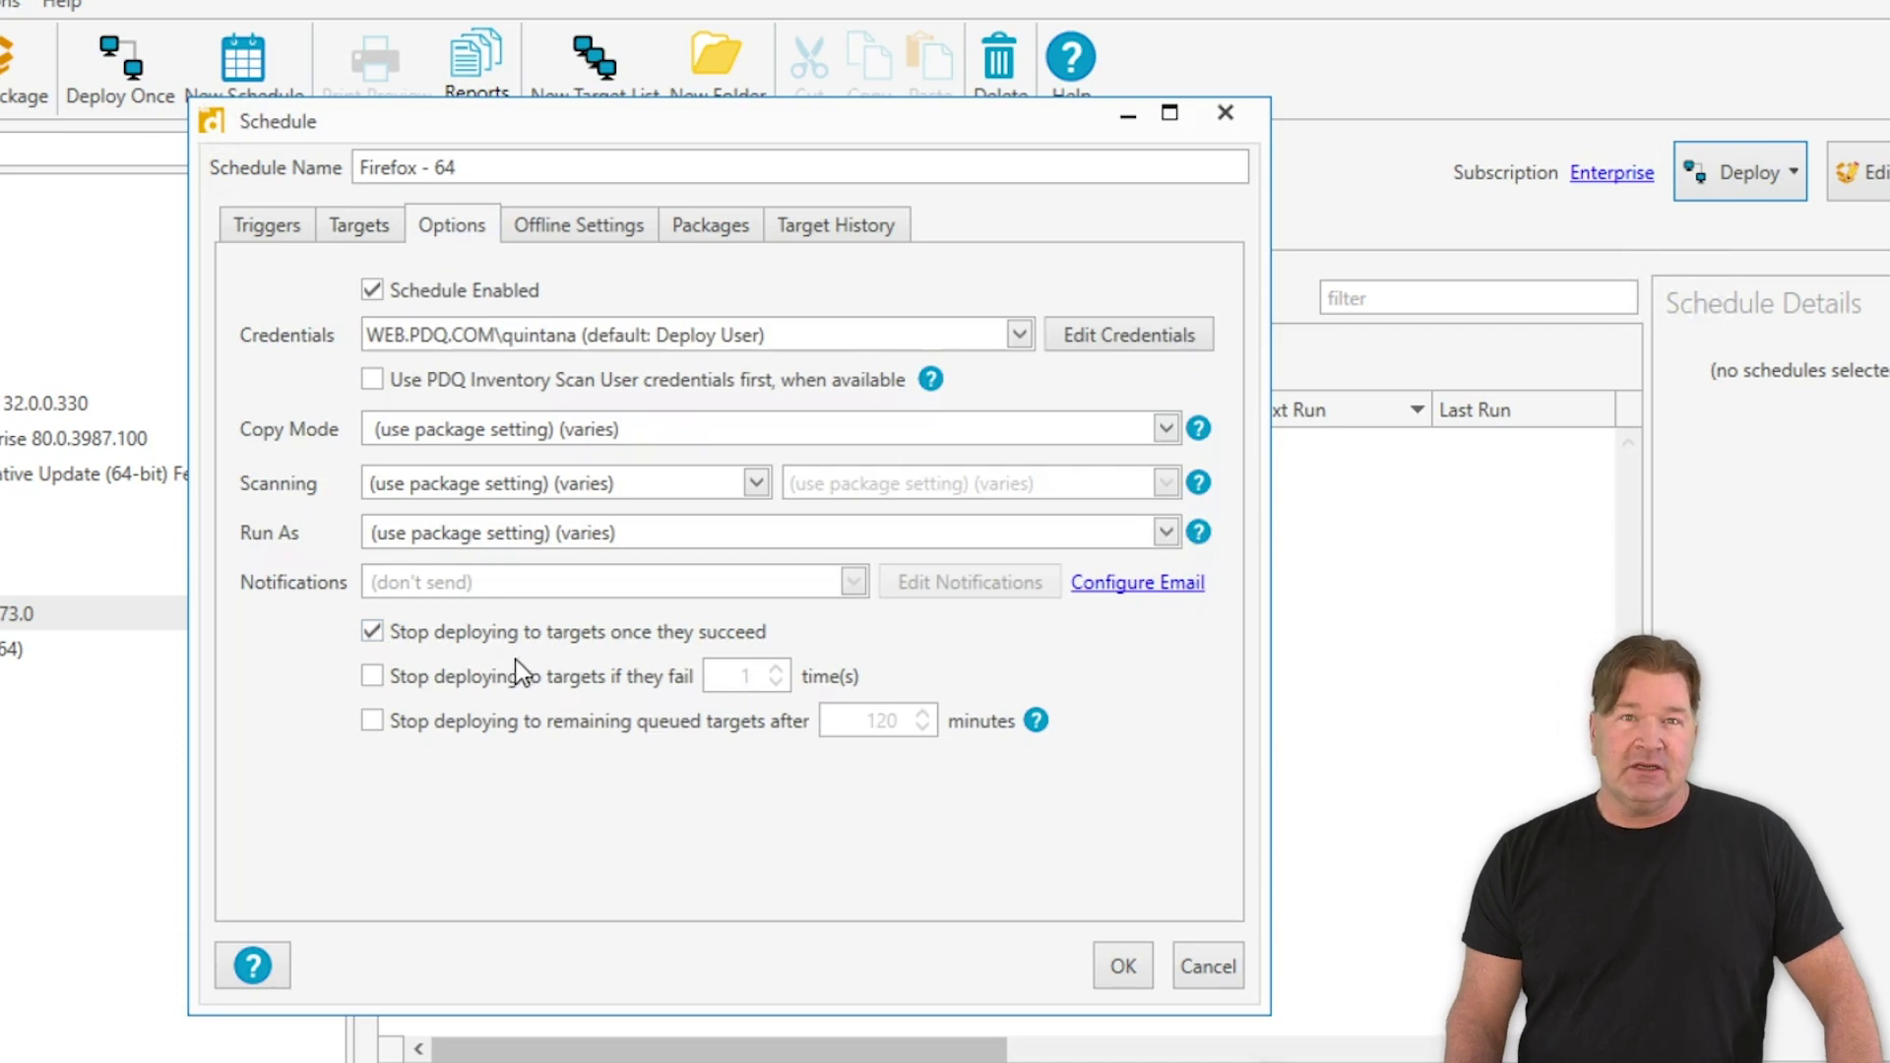
pyautogui.click(1126, 976)
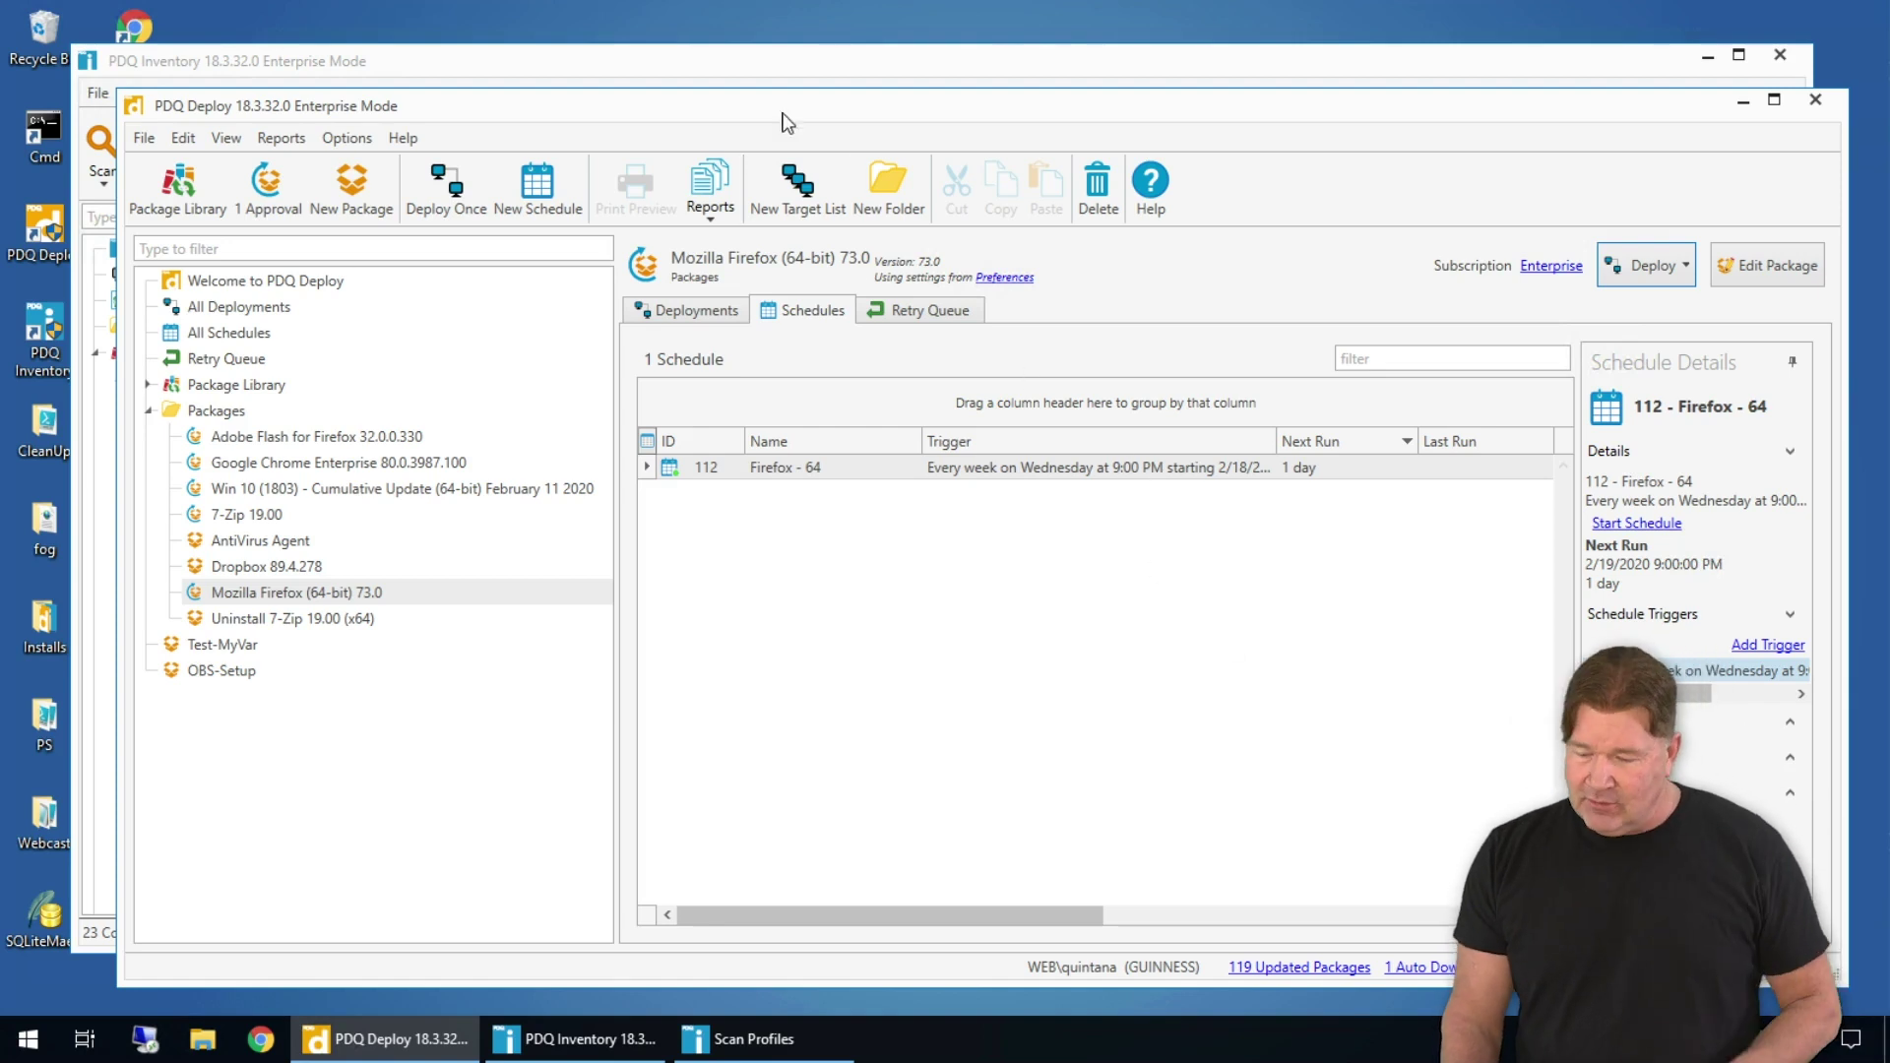
# Bring PDQ Inventory to the front, still showing the 23-computer (Old) collection
pyautogui.click(750, 68)
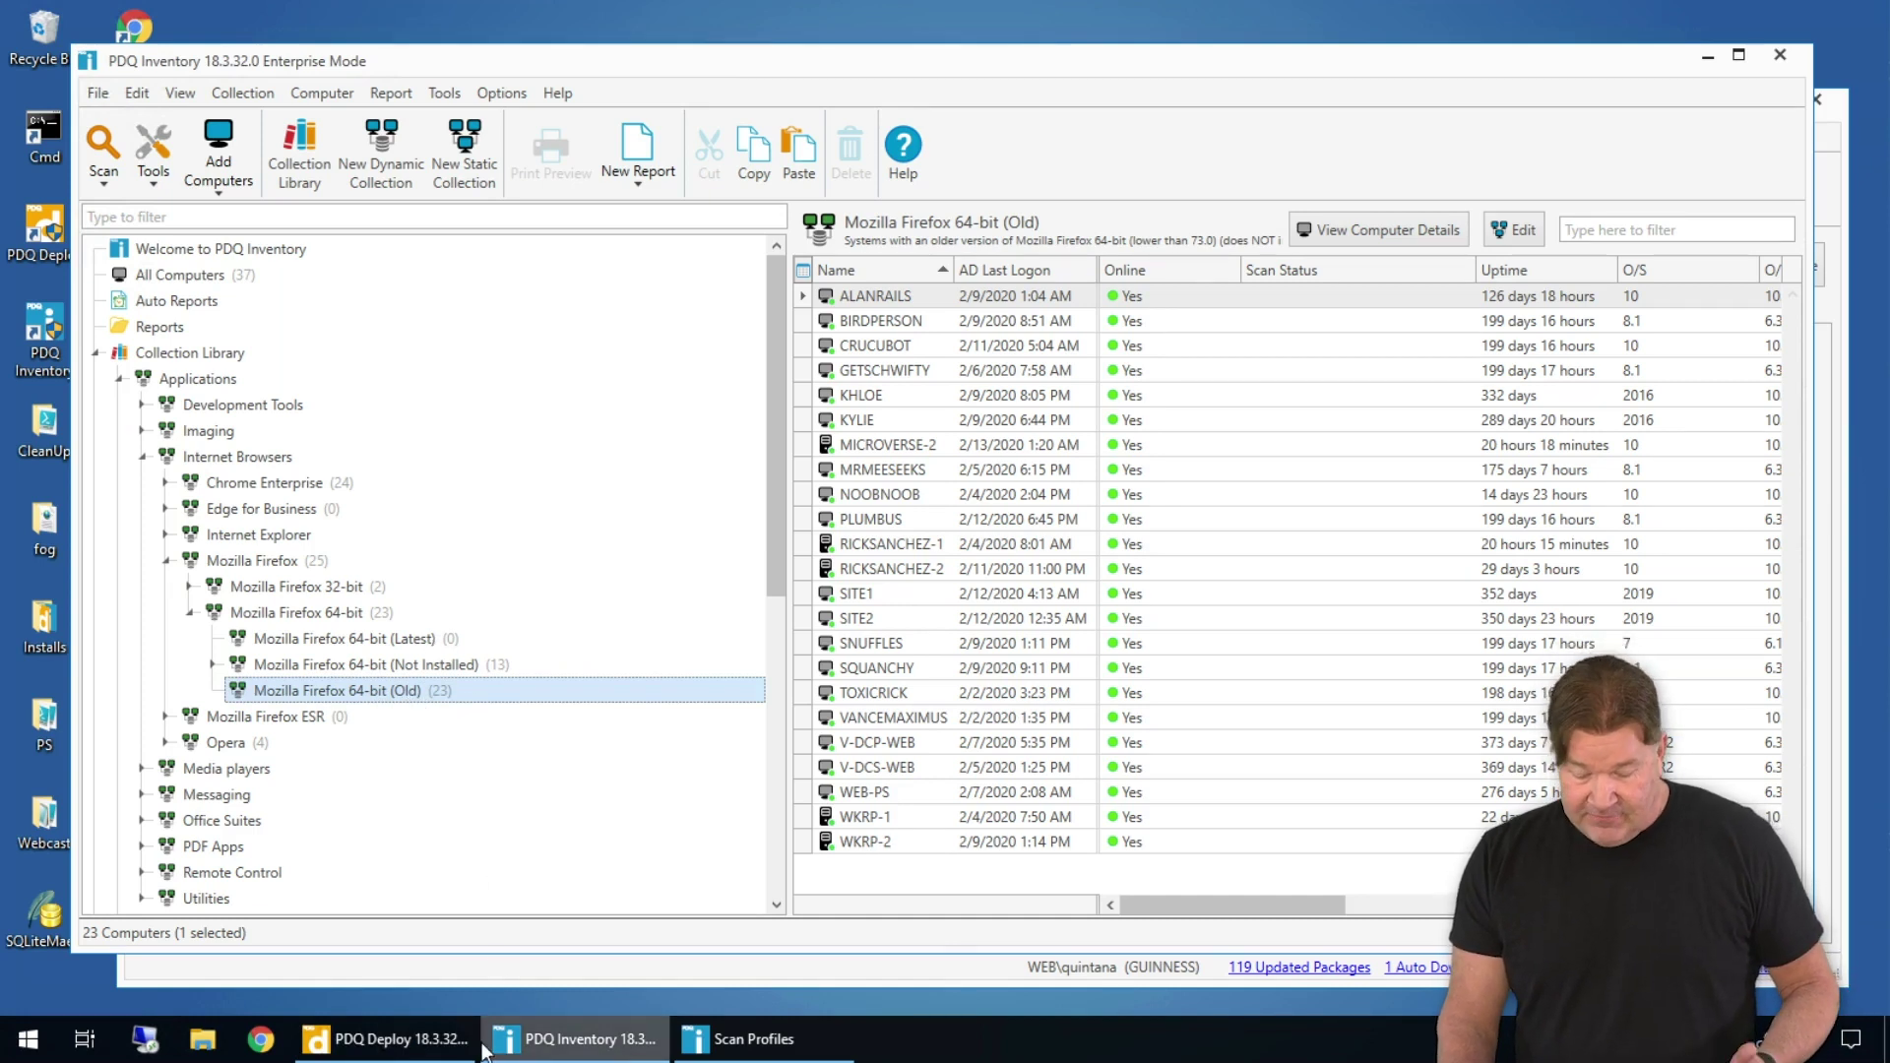
pyautogui.moveTo(577, 1039)
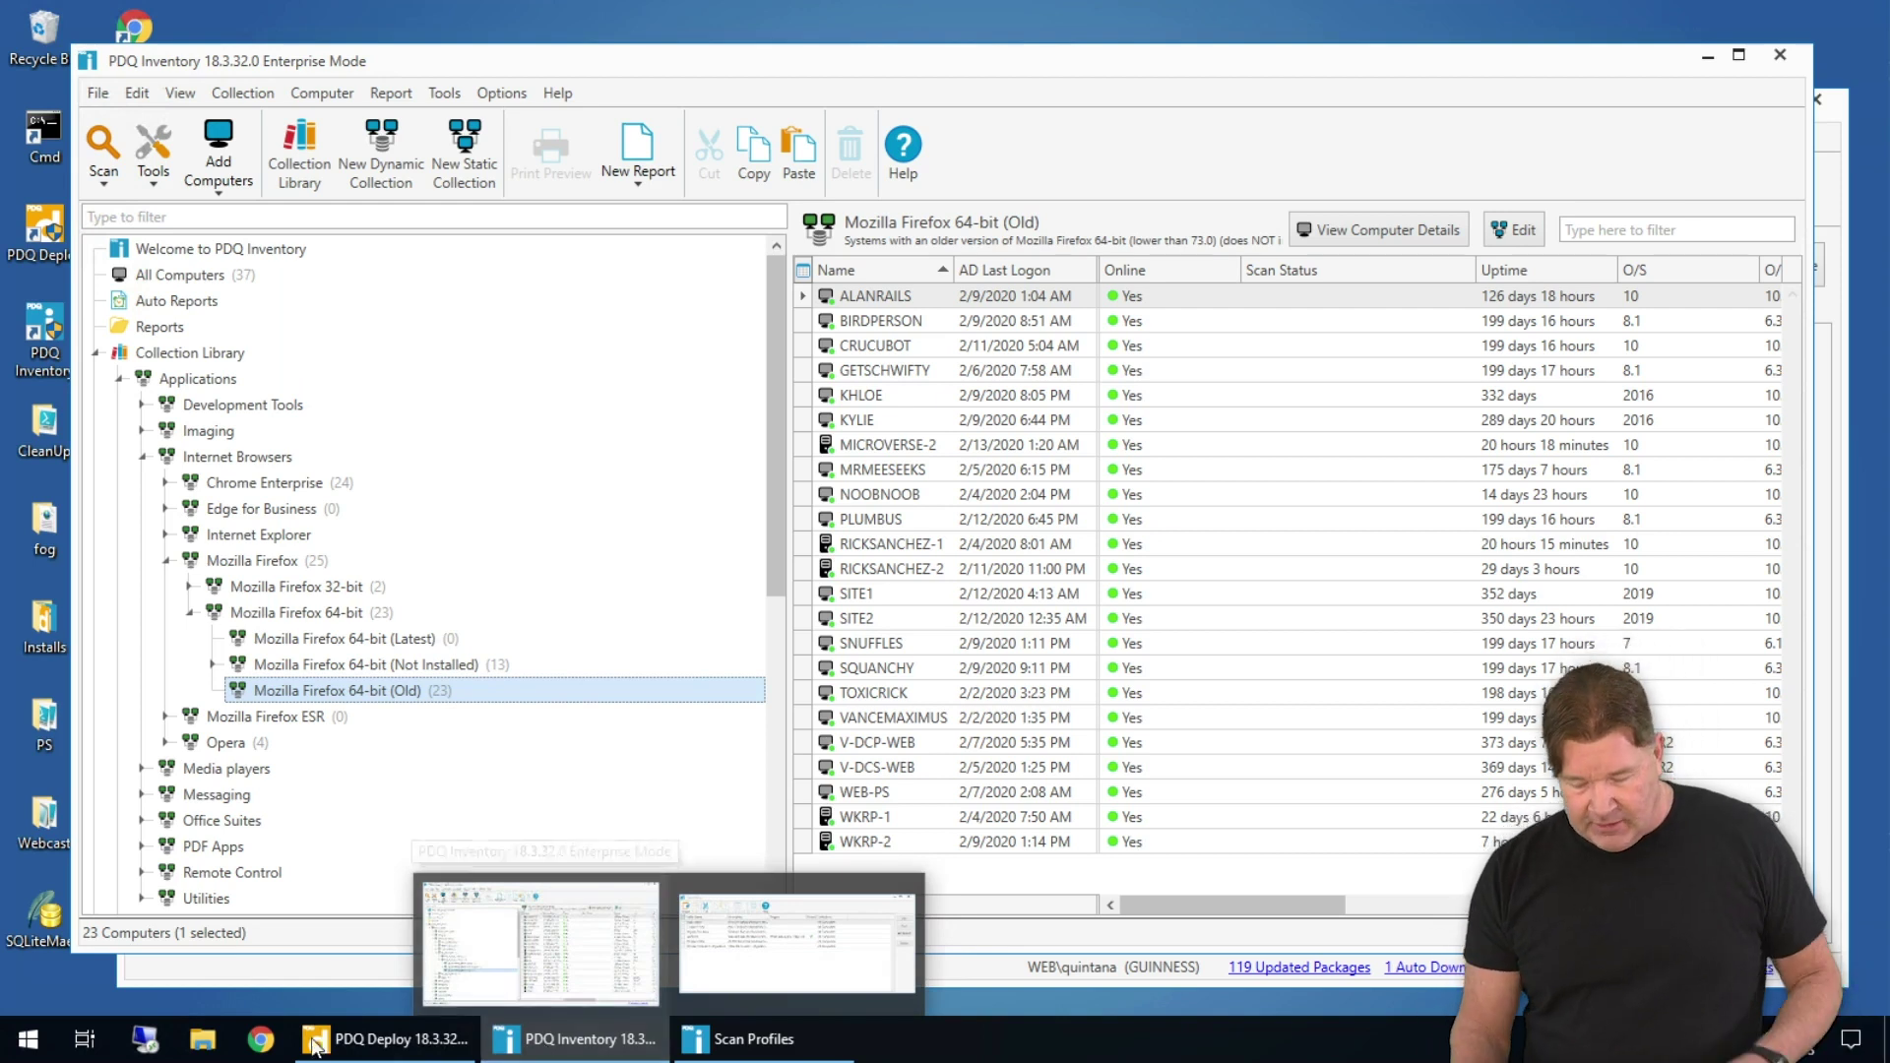
# Bring PDQ Deploy to the front, showing the saved Firefox - 64 schedule
pyautogui.click(329, 1042)
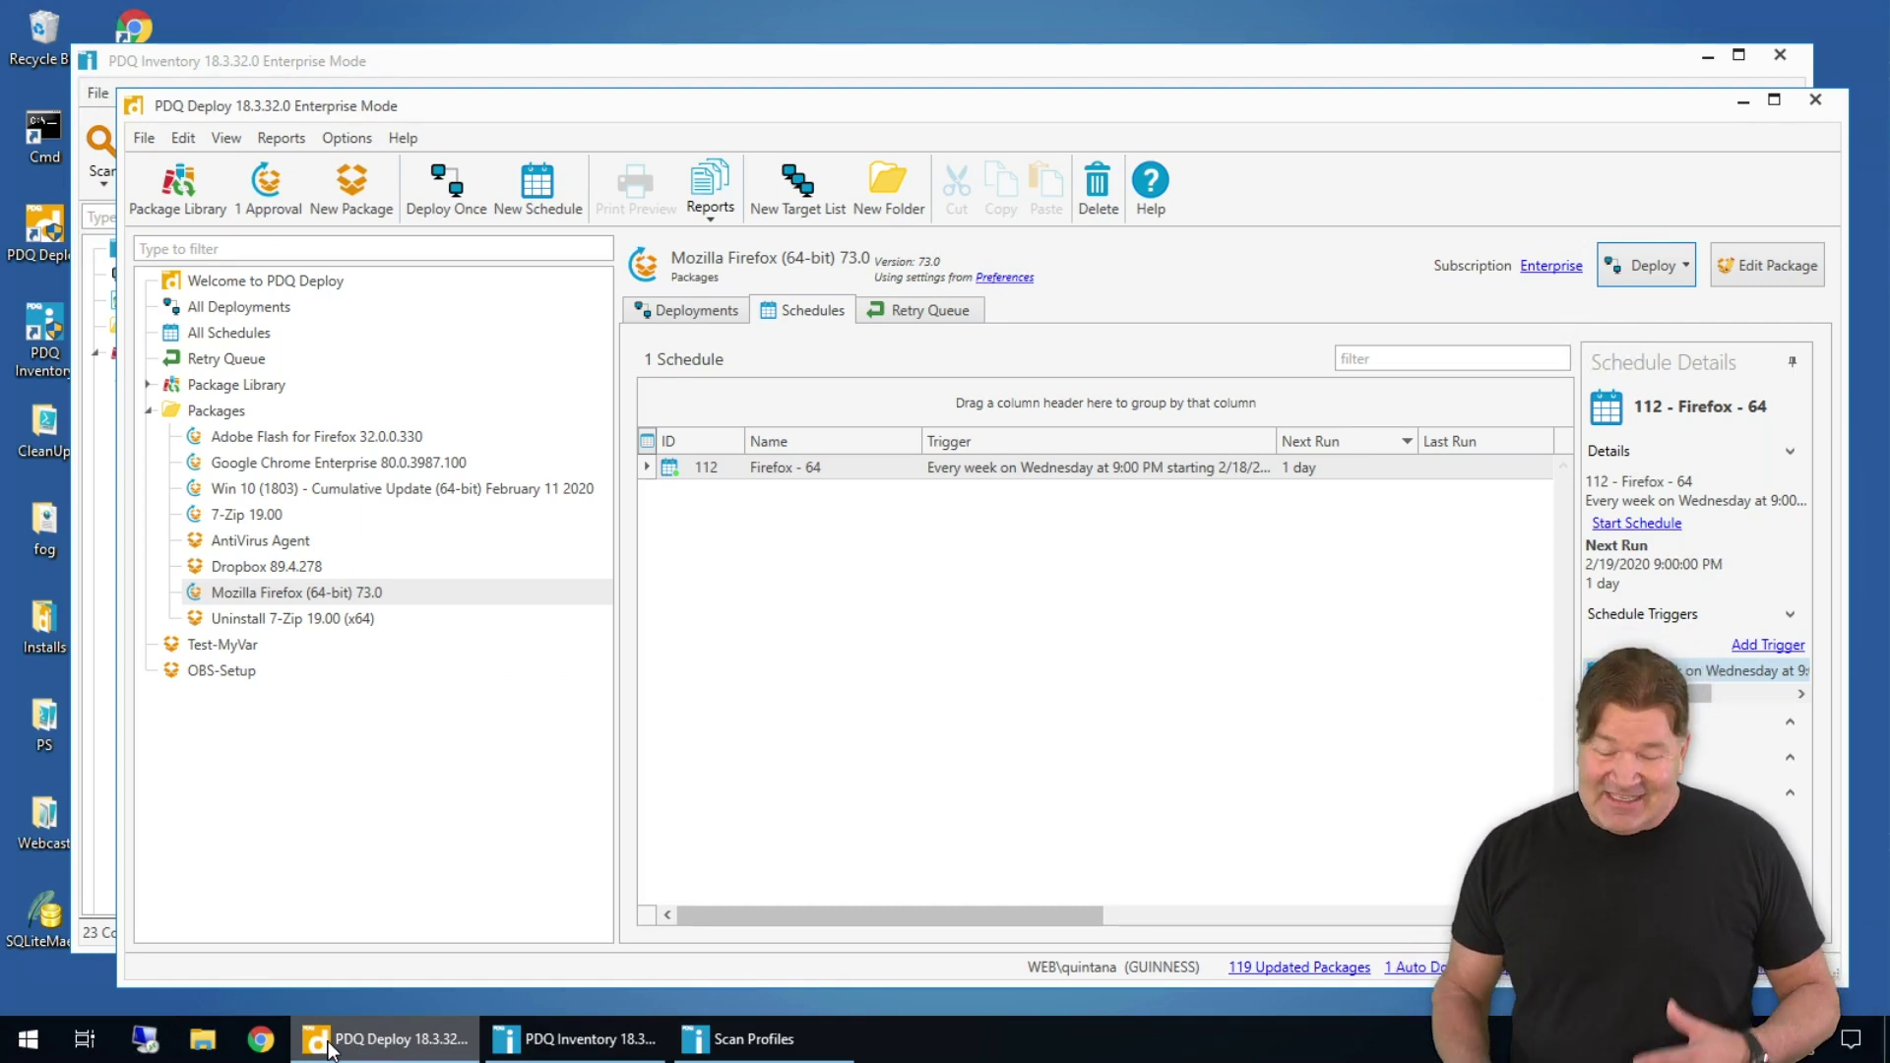
# Show the Package Library with the firefox search filter removed
pyautogui.click(258, 385)
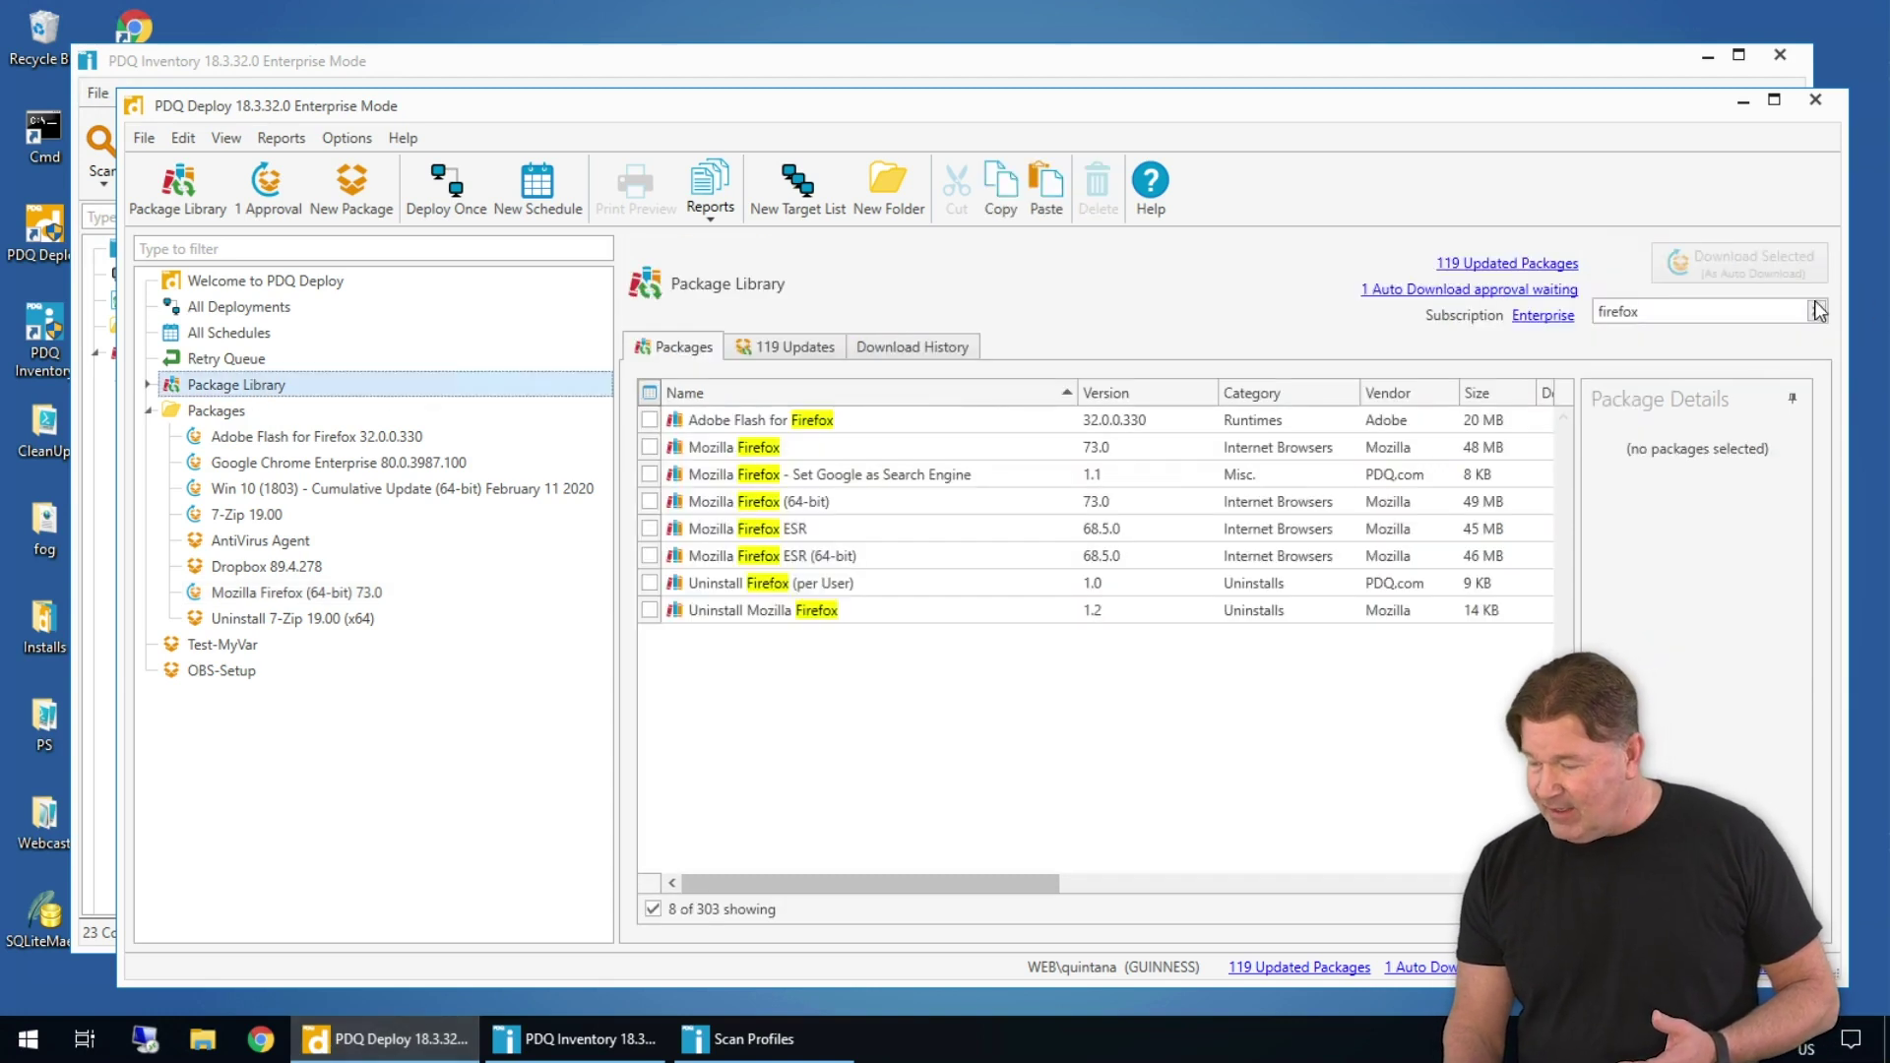
pyautogui.click(1819, 312)
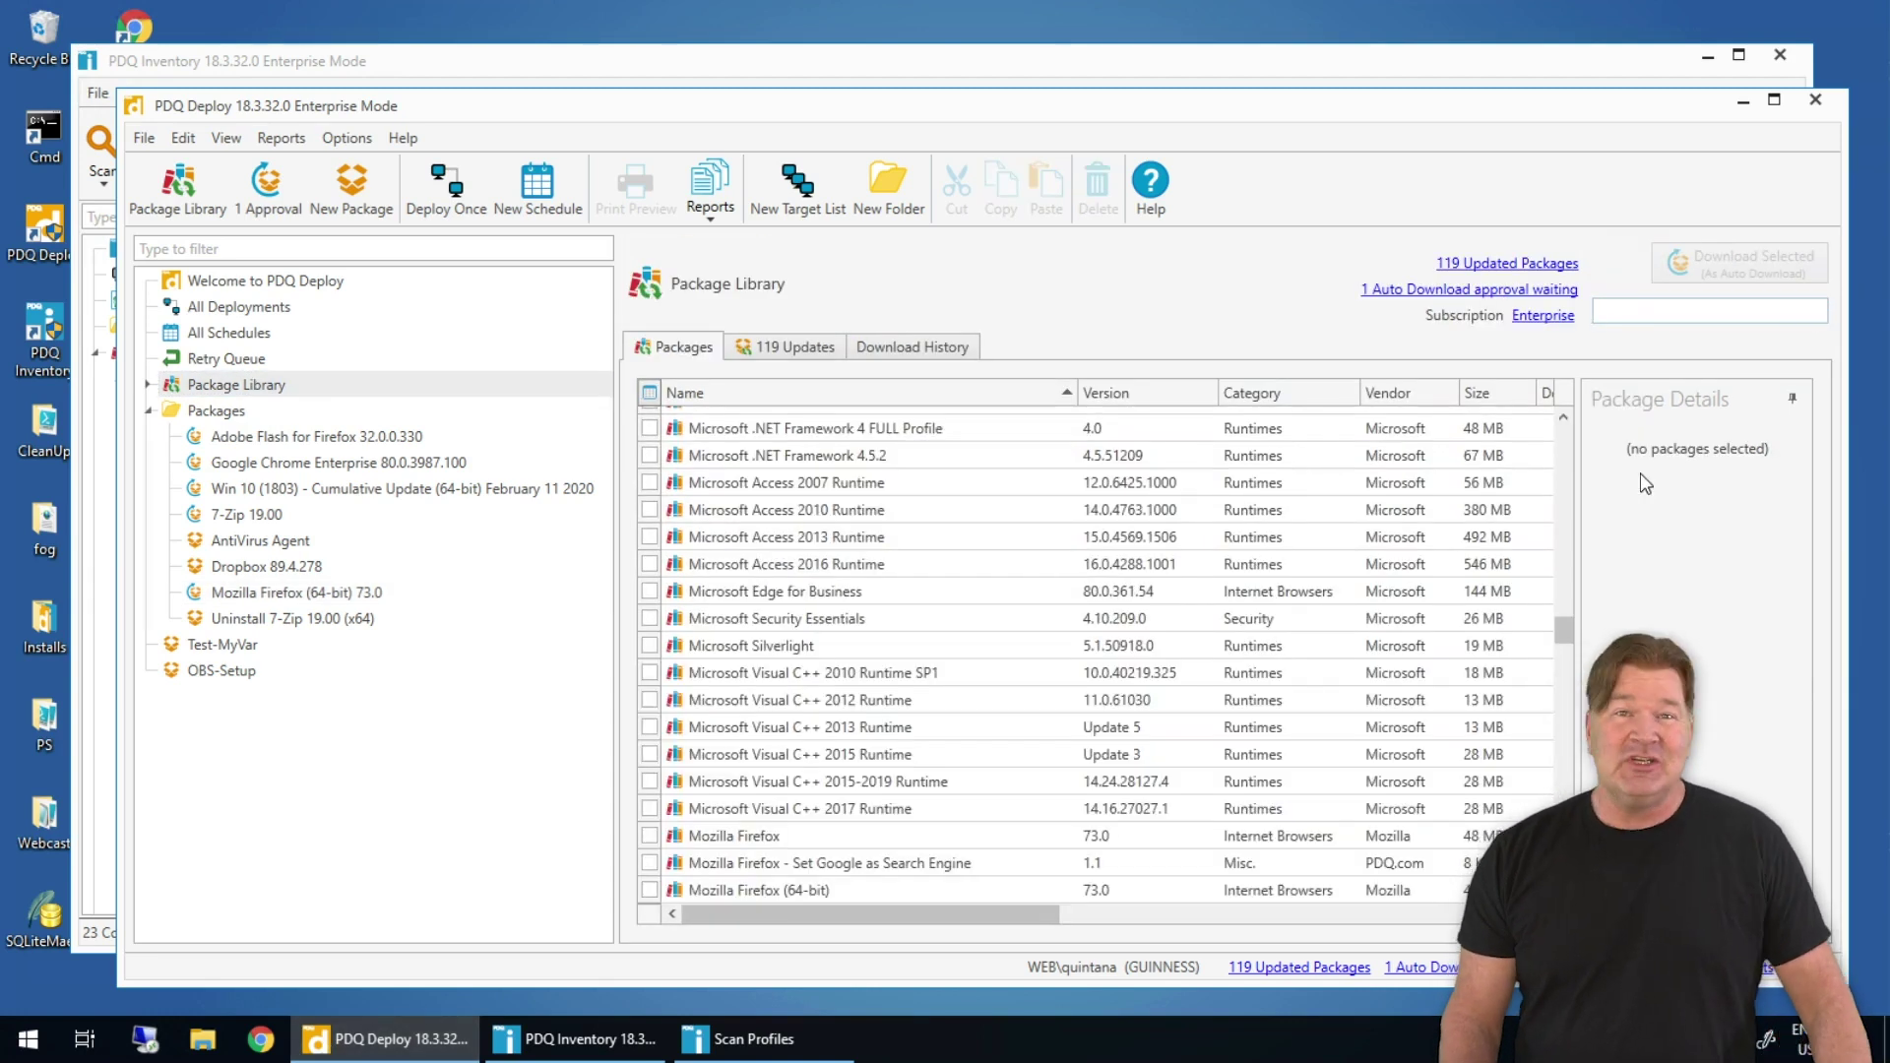